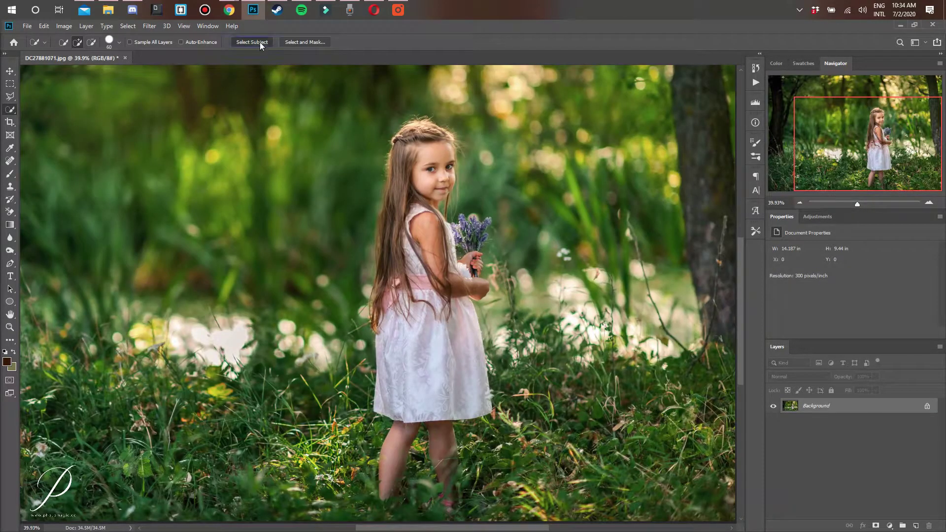
- Select the girl with Select Subject, then extend the selection loosely around her head and hair using Quick Selection
{"action": "left_click", "coordinate": [260, 43]}
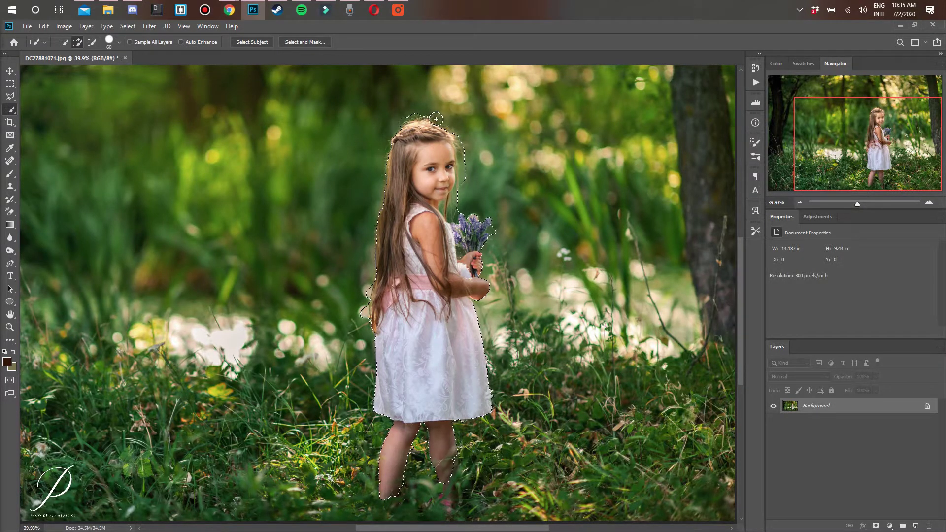
{"action": "left_click", "coordinate": [453, 132]}
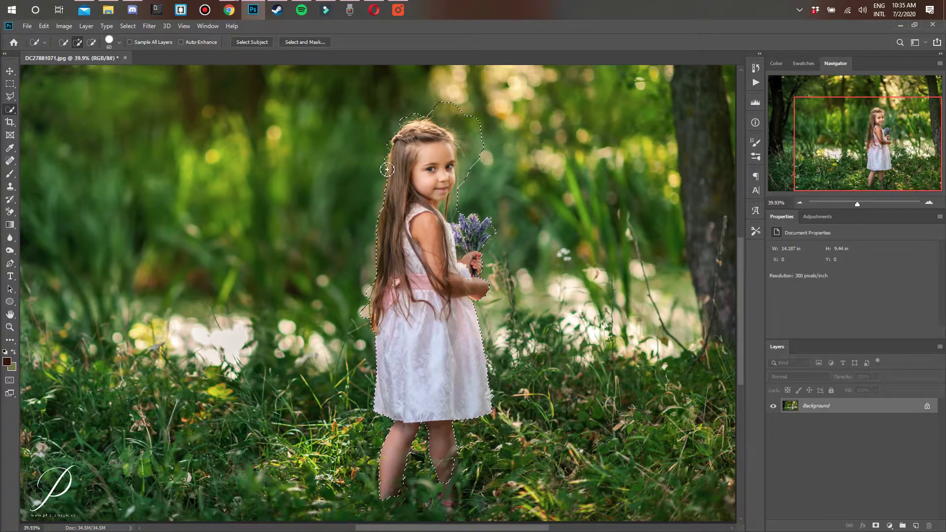
{"action": "left_click", "coordinate": [394, 189]}
- Open PM Sunflower Backdrop 6 from the Sunflowers Downloads folder after browsing the available backdrops and cut-out flowers
{"action": "left_click", "coordinate": [27, 27]}
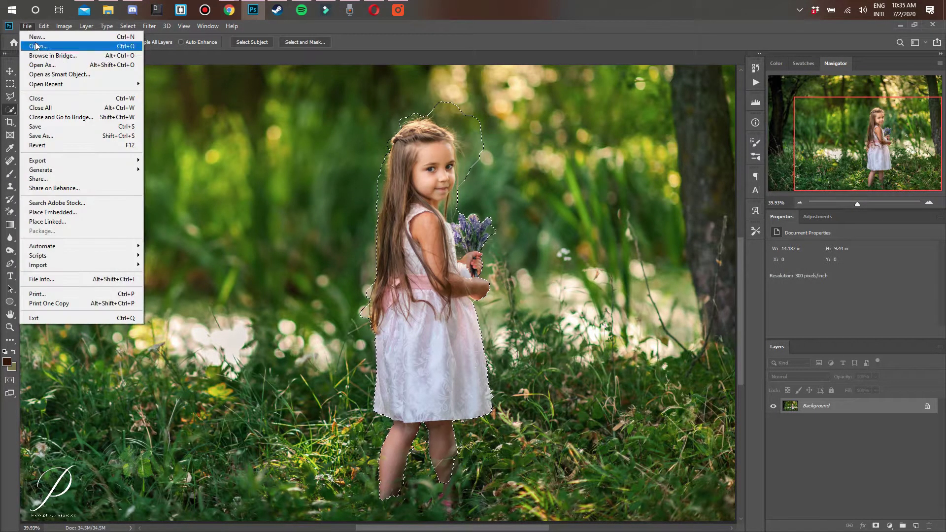
{"action": "left_click", "coordinate": [37, 46]}
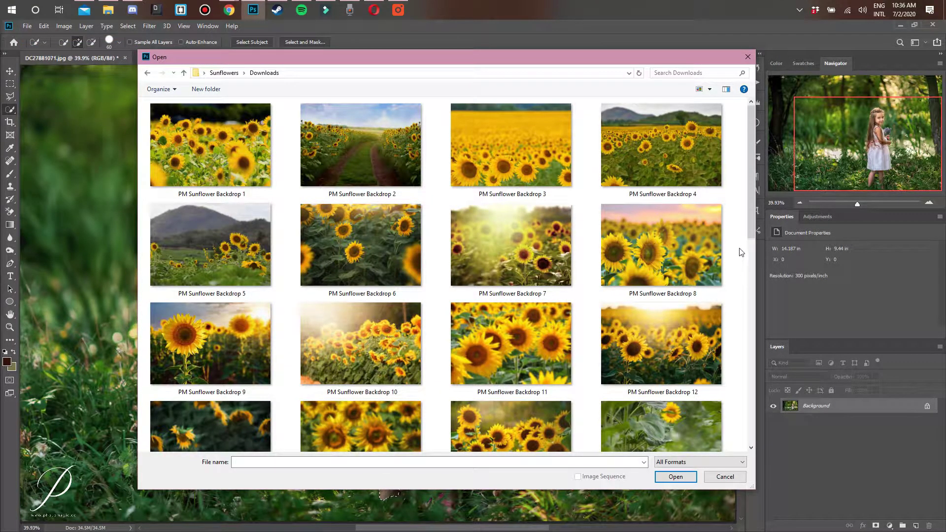
{"action": "left_click_drag", "start_coordinate": [747, 193], "coordinate": [785, 427]}
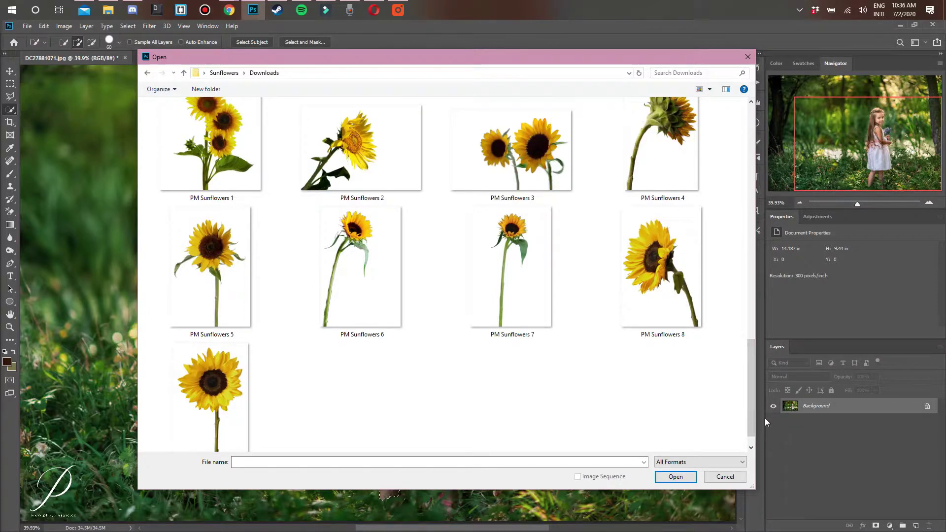
{"action": "left_click_drag", "start_coordinate": [753, 416], "coordinate": [707, 178]}
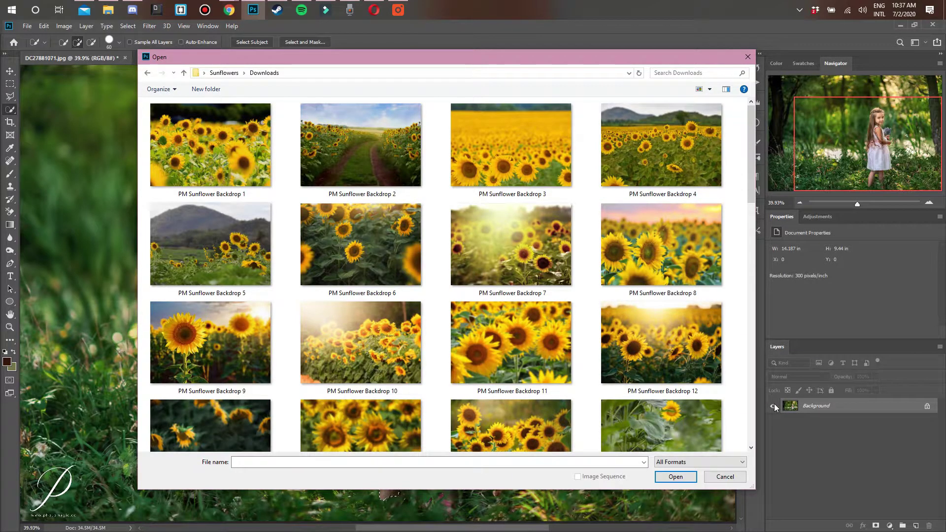
{"action": "double_click", "coordinate": [354, 259]}
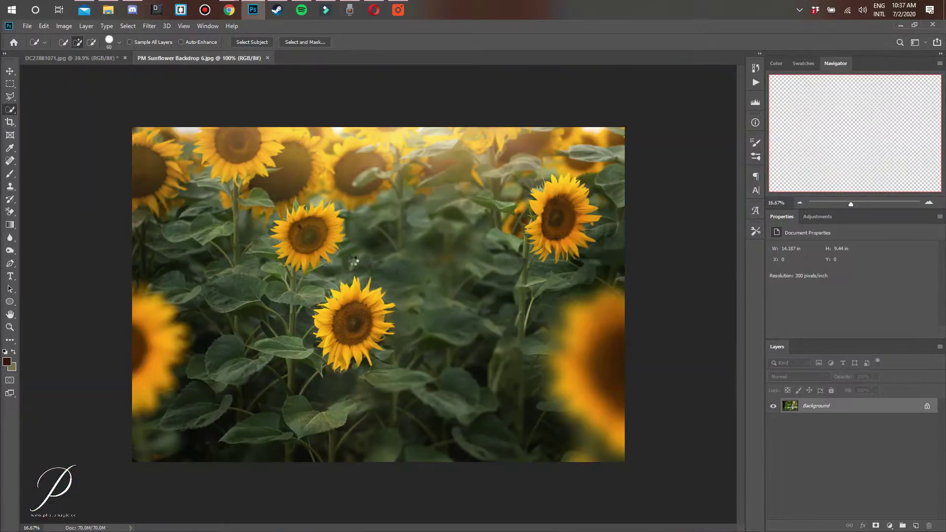
{"action": "scroll", "coordinate": [343, 306], "scroll_direction": "up", "scroll_amount": 1}
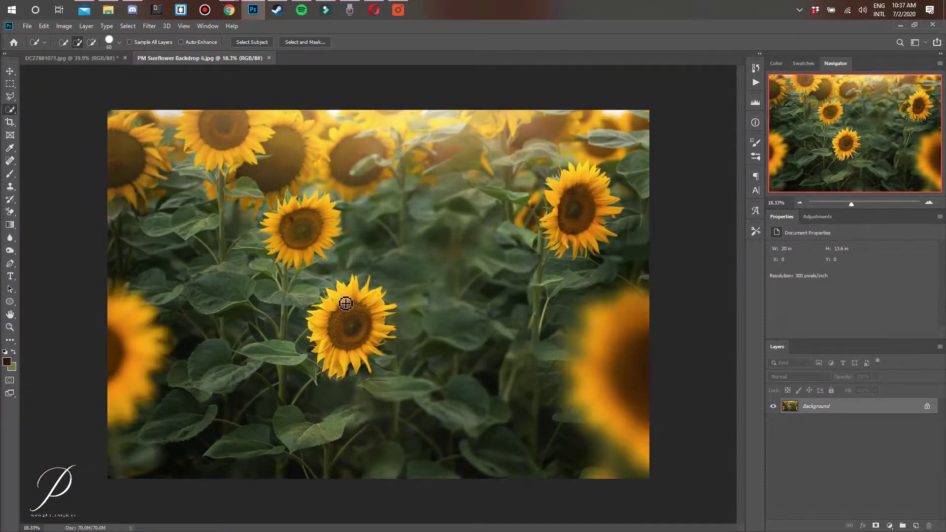
- Copy the selected girl onto the sunflower backdrop and enlarge her to about 4.5 by 13.1 in, legs running past the lower edge
{"action": "left_click", "coordinate": [91, 60]}
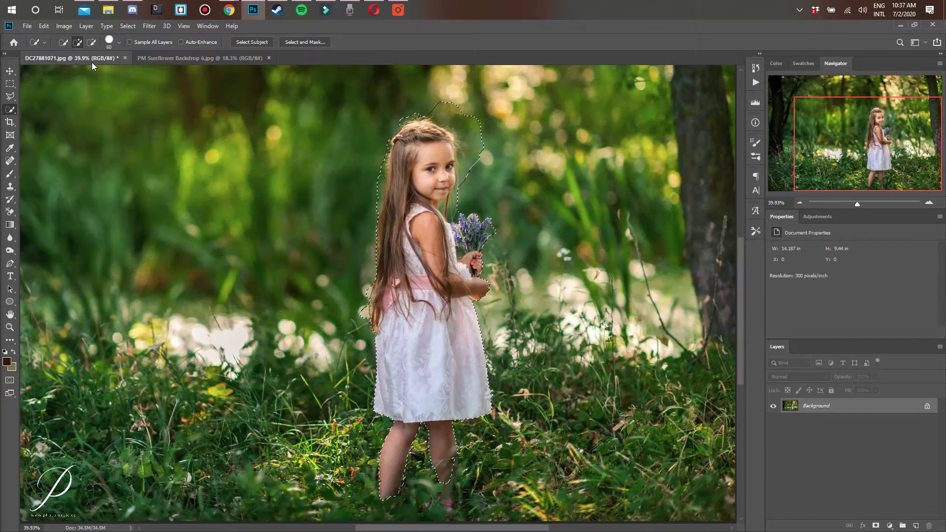
{"action": "left_click", "coordinate": [186, 58]}
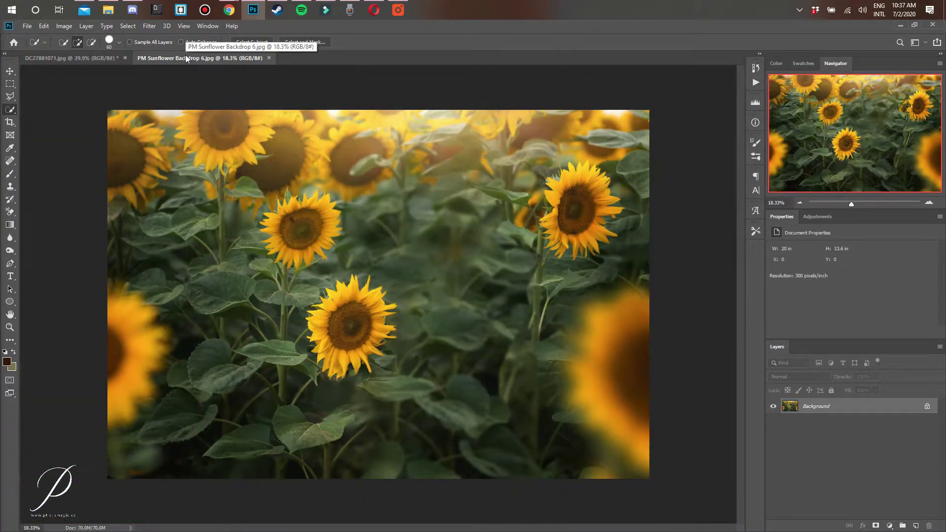
{"action": "key", "text": "ctrl+v"}
{"action": "key", "text": "ctrl+t"}
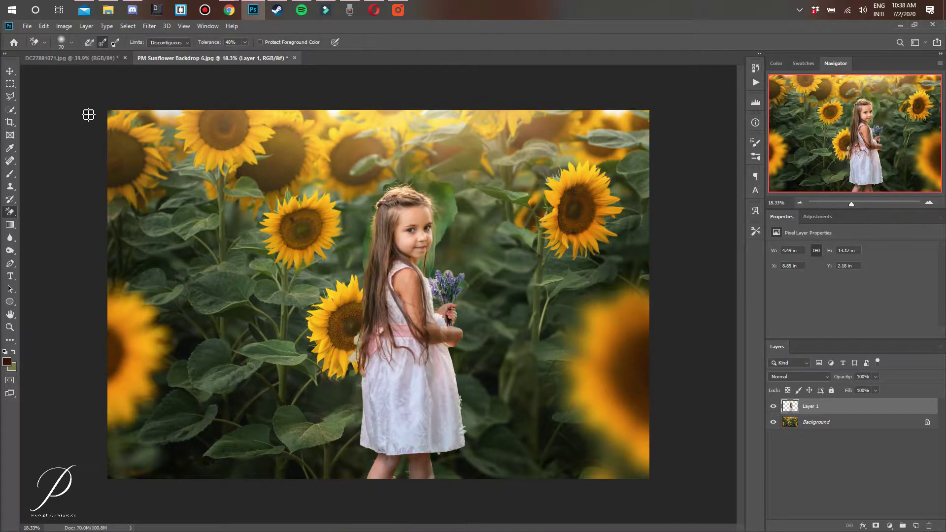
- Erase the green fringe above the girl's head and beside her face using the Background Eraser, sampling once, at 300 px
{"action": "left_click", "coordinate": [102, 44]}
{"action": "scroll", "coordinate": [449, 216], "scroll_direction": "up", "scroll_amount": 3}
{"action": "scroll", "coordinate": [453, 211], "scroll_direction": "up", "scroll_amount": 1}
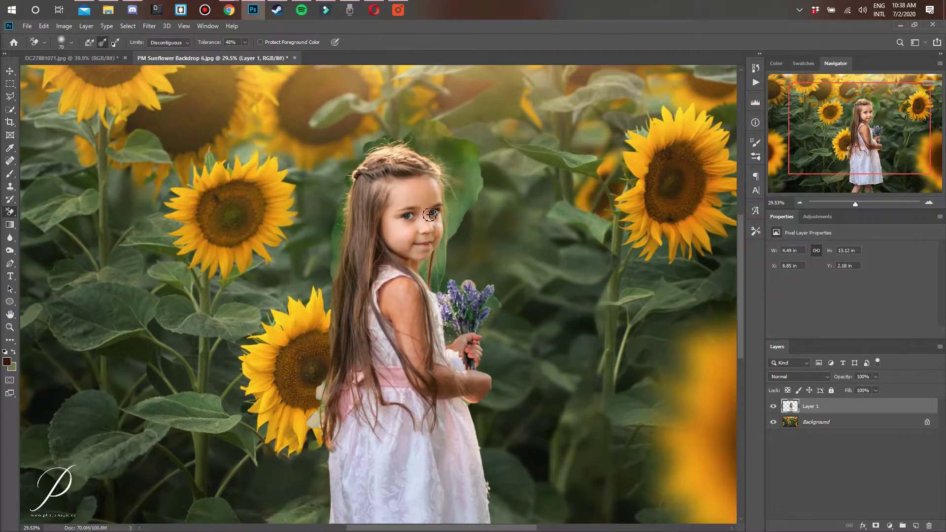
{"action": "key", "text": "bracketright"}
{"action": "key", "text": "bracketright"}
{"action": "key", "text": "bracketright"}
{"action": "key", "text": "bracketright"}
{"action": "key", "text": "bracketright"}
{"action": "key", "text": "bracketright"}
{"action": "key", "text": "bracketright"}
{"action": "mouse_move", "coordinate": [458, 174]}
{"action": "left_mouse_down"}
{"action": "mouse_move", "coordinate": [457, 145]}
{"action": "mouse_move", "coordinate": [467, 167]}
{"action": "mouse_move", "coordinate": [410, 129]}
{"action": "left_mouse_up"}
{"action": "mouse_move", "coordinate": [469, 153]}
{"action": "left_mouse_down"}
{"action": "mouse_move", "coordinate": [454, 238]}
{"action": "mouse_move", "coordinate": [434, 262]}
{"action": "mouse_move", "coordinate": [460, 232]}
{"action": "left_mouse_up"}
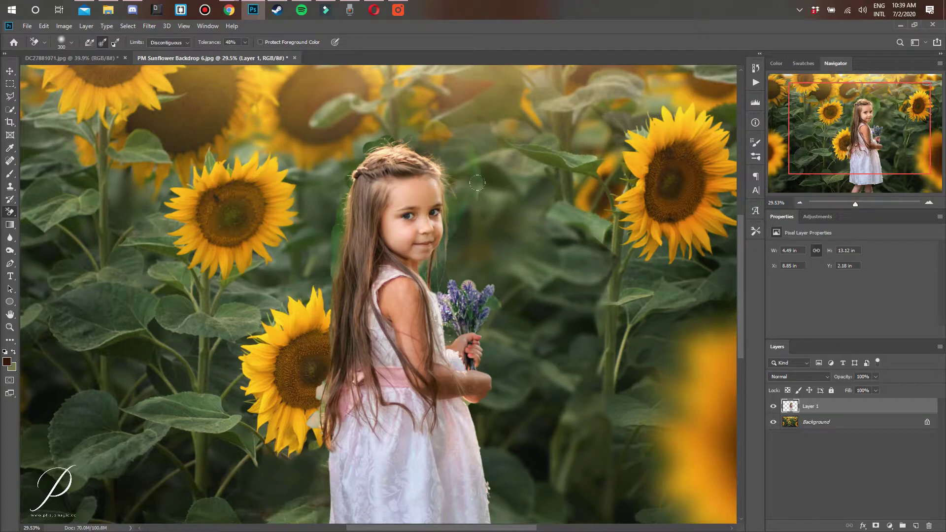
- Erase the green fringe along the back of her hair and the pale patches over the sunflower, reducing the eraser to 100 px
{"action": "left_click_drag", "start_coordinate": [330, 163], "coordinate": [308, 265]}
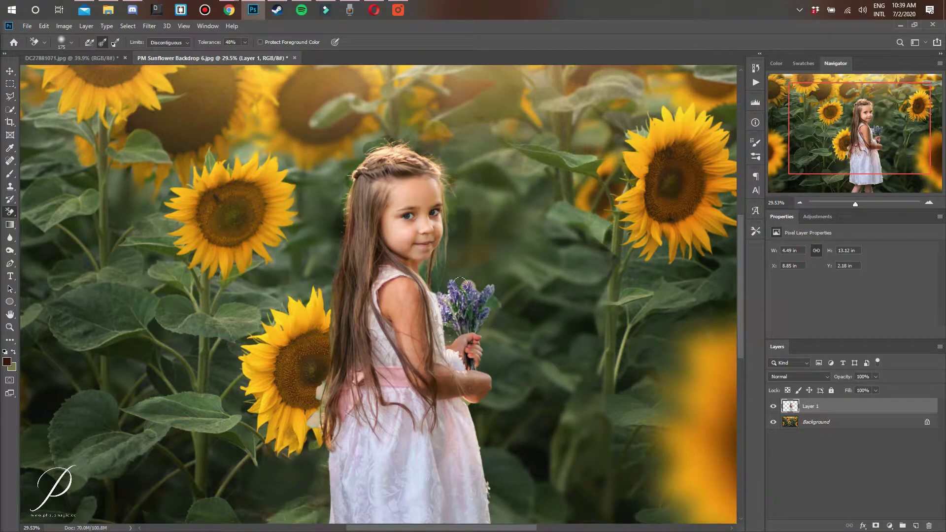
{"action": "key", "text": "bracketleft"}
{"action": "key", "text": "bracketleft"}
{"action": "key", "text": "bracketleft"}
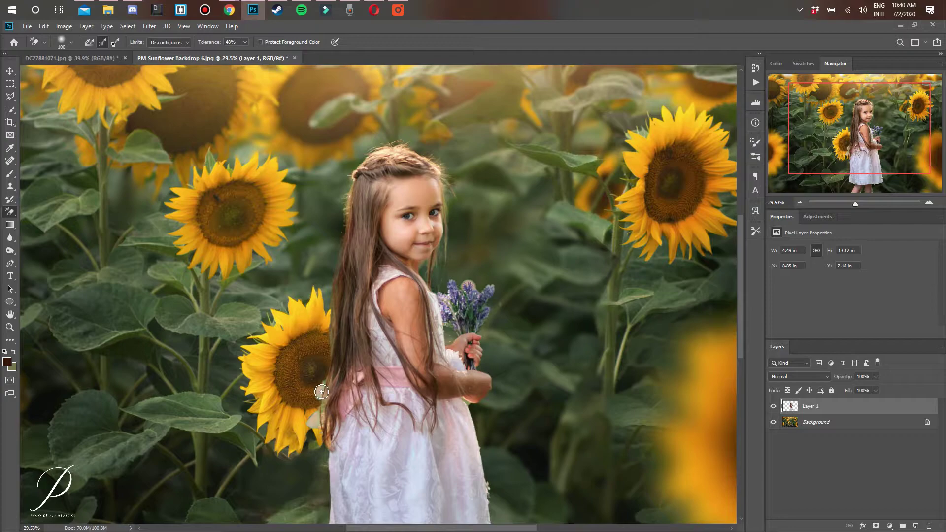
{"action": "mouse_move", "coordinate": [322, 394]}
{"action": "left_mouse_down"}
{"action": "mouse_move", "coordinate": [317, 426]}
{"action": "mouse_move", "coordinate": [338, 356]}
{"action": "mouse_move", "coordinate": [315, 425]}
{"action": "left_mouse_up"}
{"action": "left_click", "coordinate": [316, 426]}
{"action": "scroll", "coordinate": [511, 321], "scroll_direction": "down", "scroll_amount": 2}
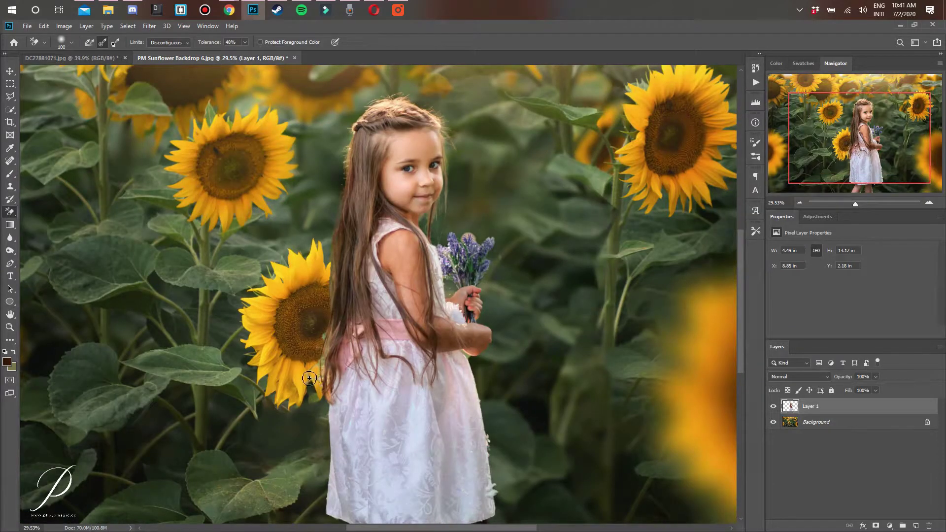
- Erase leftover background between the long hair and the nearby sunflower, and undo the last stroke
{"action": "mouse_move", "coordinate": [323, 337]}
{"action": "left_mouse_down"}
{"action": "mouse_move", "coordinate": [329, 260]}
{"action": "mouse_move", "coordinate": [327, 296]}
{"action": "left_mouse_up"}
{"action": "mouse_move", "coordinate": [325, 335]}
{"action": "left_mouse_down"}
{"action": "mouse_move", "coordinate": [316, 379]}
{"action": "mouse_move", "coordinate": [332, 326]}
{"action": "mouse_move", "coordinate": [310, 381]}
{"action": "mouse_move", "coordinate": [319, 391]}
{"action": "left_mouse_up"}
{"action": "key", "text": "ctrl+z"}
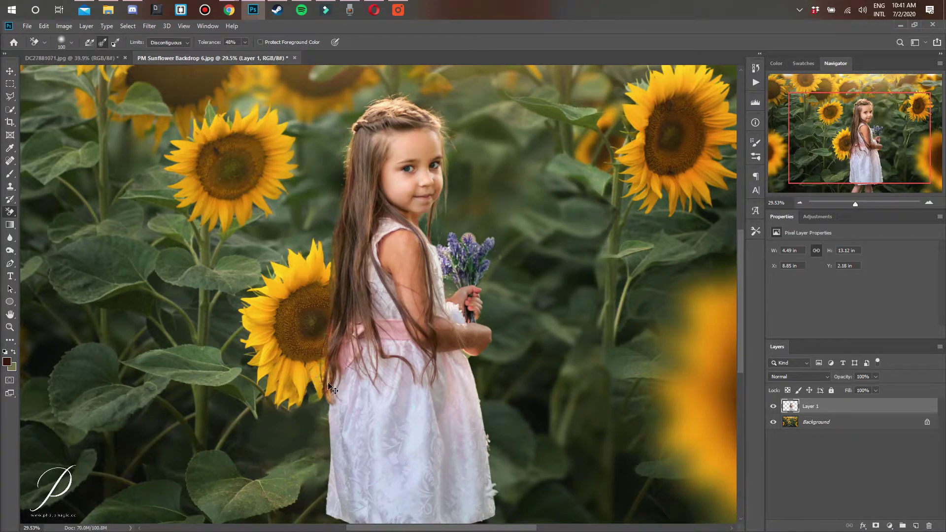
- Lower the eraser tolerance to 29%, sample a background color near her elbow, and use background swatch sampling
{"action": "left_click_drag", "start_coordinate": [238, 52], "coordinate": [228, 52]}
{"action": "left_click", "coordinate": [14, 368]}
{"action": "left_click", "coordinate": [471, 353]}
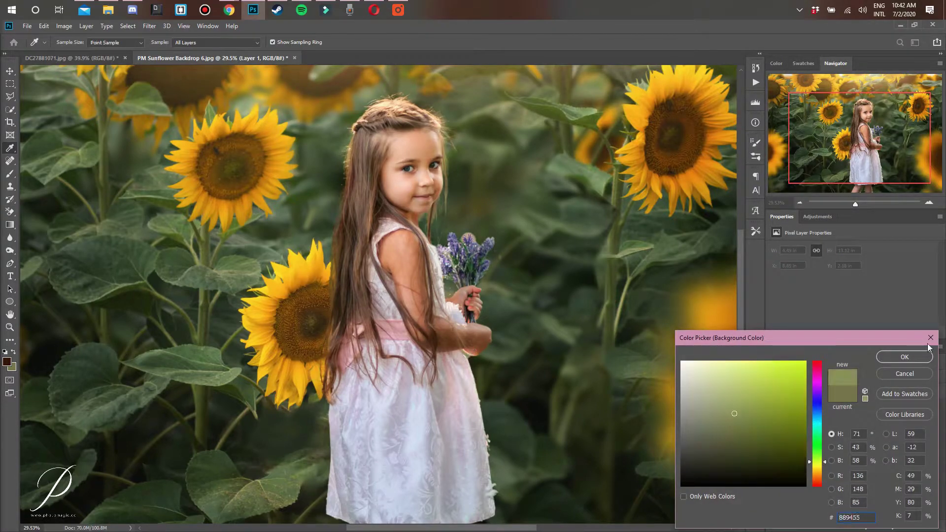
{"action": "key", "text": "Return"}
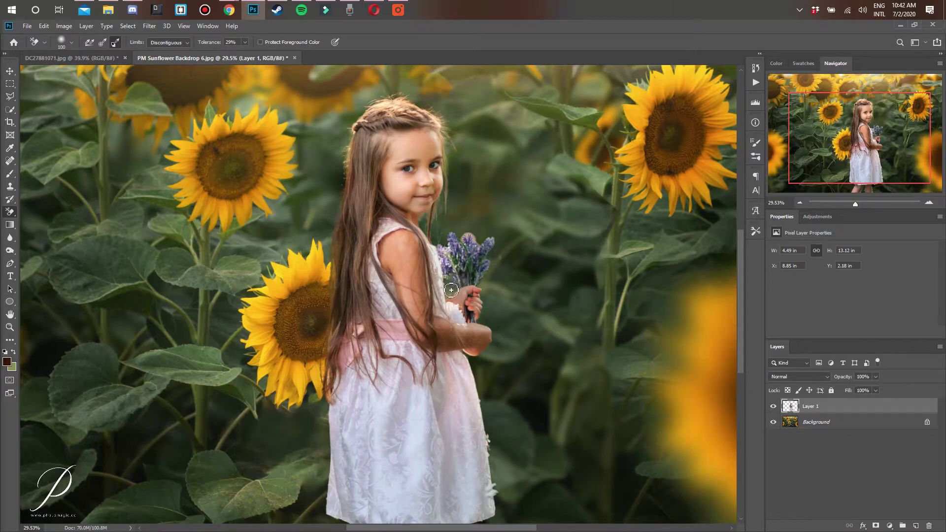
- Sample the green fringe over the sunflower petals beside her hair as the background color, and return eraser sampling to once
{"action": "scroll", "coordinate": [568, 343], "scroll_direction": "down", "scroll_amount": 3}
{"action": "scroll", "coordinate": [569, 343], "scroll_direction": "down", "scroll_amount": 1}
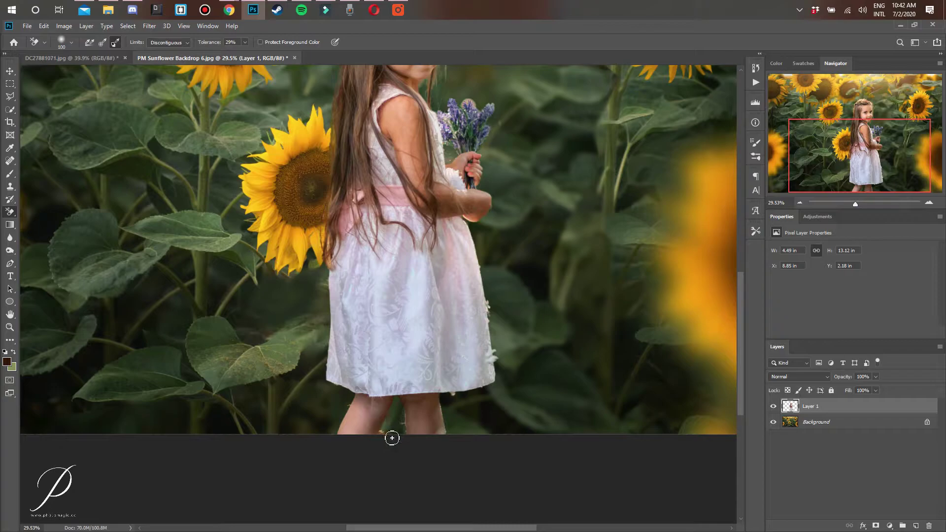
{"action": "scroll", "coordinate": [393, 438], "scroll_direction": "up", "scroll_amount": 5}
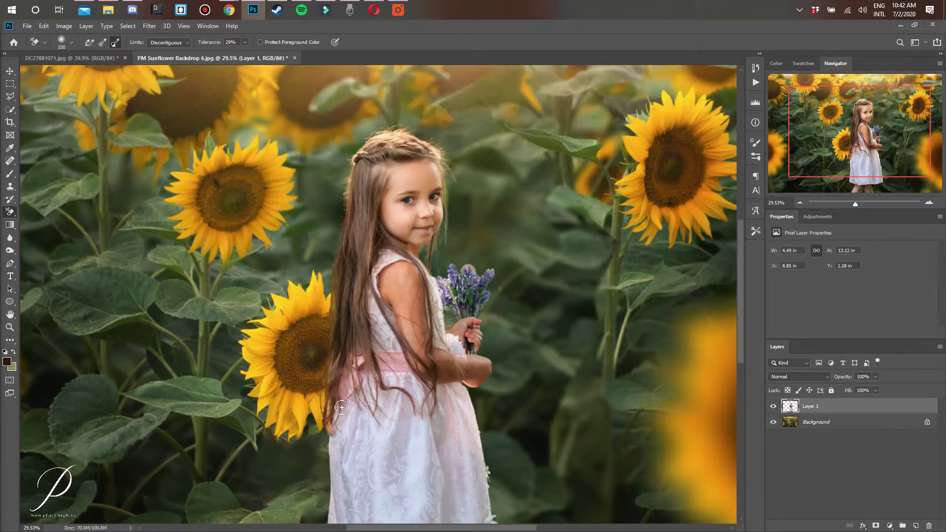
{"action": "scroll", "coordinate": [267, 375], "scroll_direction": "up", "scroll_amount": 5}
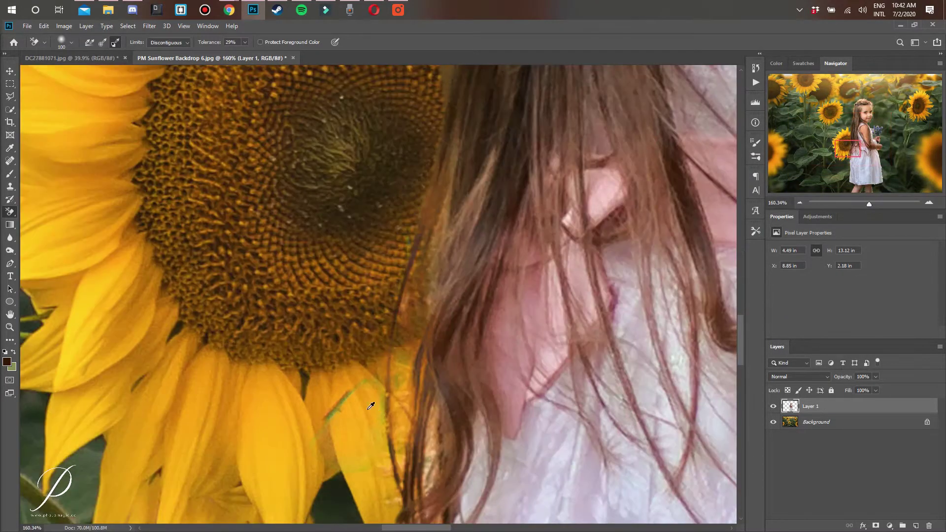
{"action": "left_click", "coordinate": [11, 368]}
{"action": "left_click", "coordinate": [348, 397]}
{"action": "key", "text": "Return"}
{"action": "left_click", "coordinate": [102, 42]}
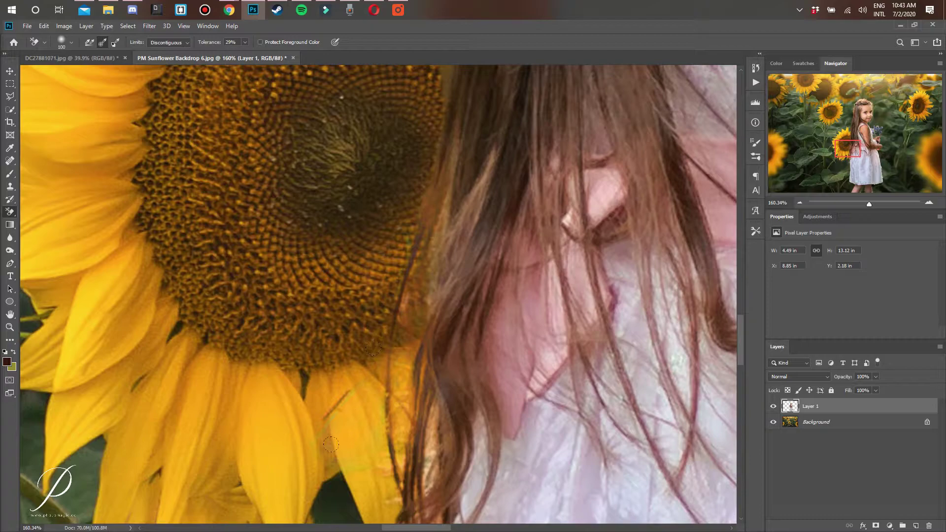
- Set the eraser tolerance to 14% and erase the remaining background along the hair edge overlapping the sunflower
{"action": "scroll", "coordinate": [378, 294], "scroll_direction": "up", "scroll_amount": 5}
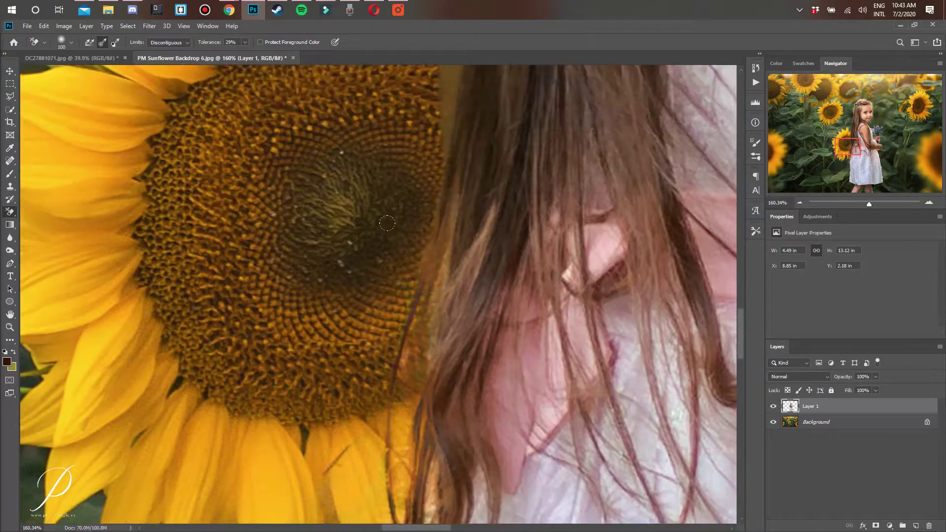
{"action": "left_click", "coordinate": [245, 42]}
{"action": "left_click", "coordinate": [237, 53]}
{"action": "mouse_move", "coordinate": [446, 131]}
{"action": "left_mouse_down"}
{"action": "mouse_move", "coordinate": [402, 298]}
{"action": "mouse_move", "coordinate": [401, 89]}
{"action": "left_mouse_up"}
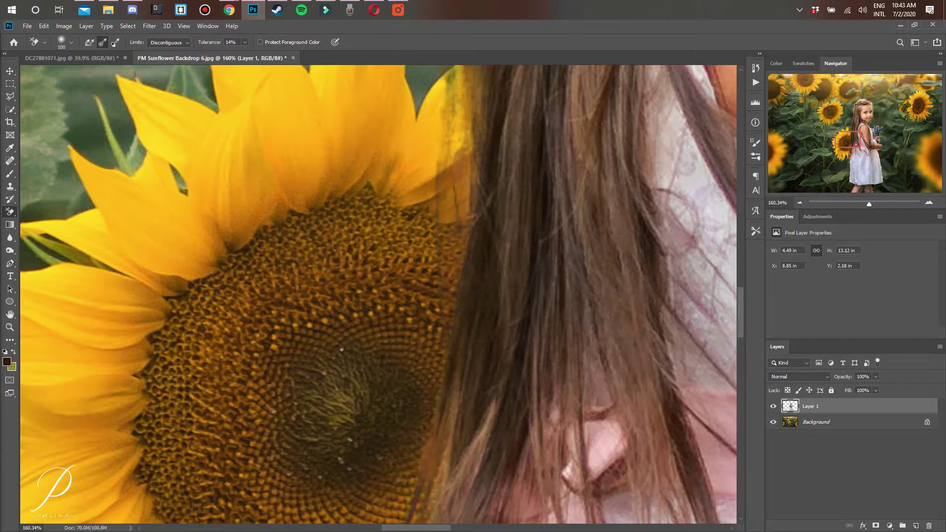
{"action": "scroll", "coordinate": [401, 89], "scroll_direction": "up", "scroll_amount": 3}
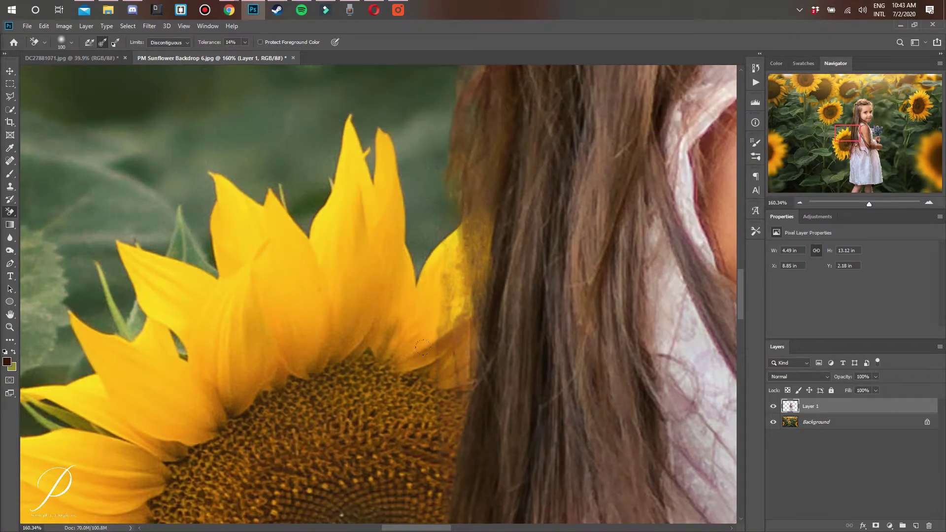
{"action": "left_click_drag", "start_coordinate": [476, 355], "coordinate": [481, 402]}
{"action": "scroll", "coordinate": [512, 314], "scroll_direction": "down", "scroll_amount": 5}
- Add a layer mask to Layer 1 and switch from the background eraser to the Brush tool for masking
{"action": "right_click", "coordinate": [12, 213]}
{"action": "left_click", "coordinate": [48, 211]}
{"action": "left_click", "coordinate": [875, 525]}
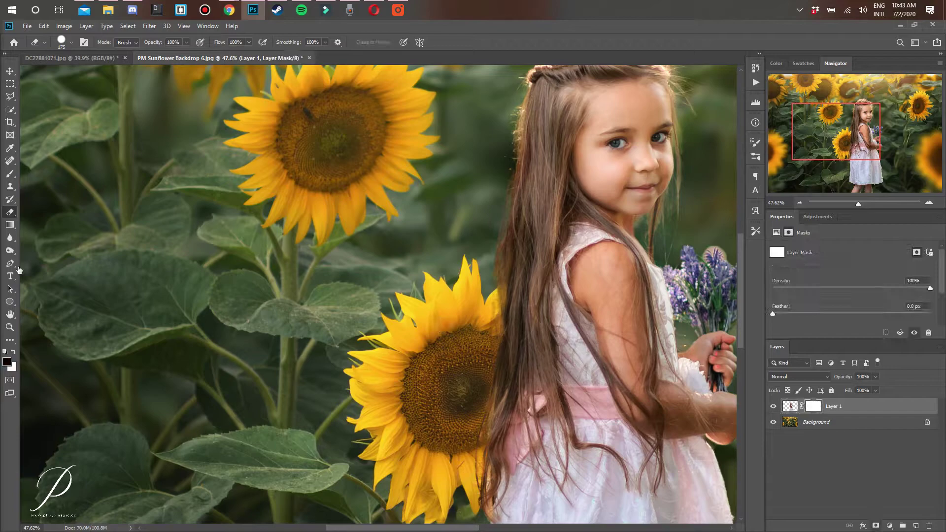
{"action": "left_click", "coordinate": [10, 174]}
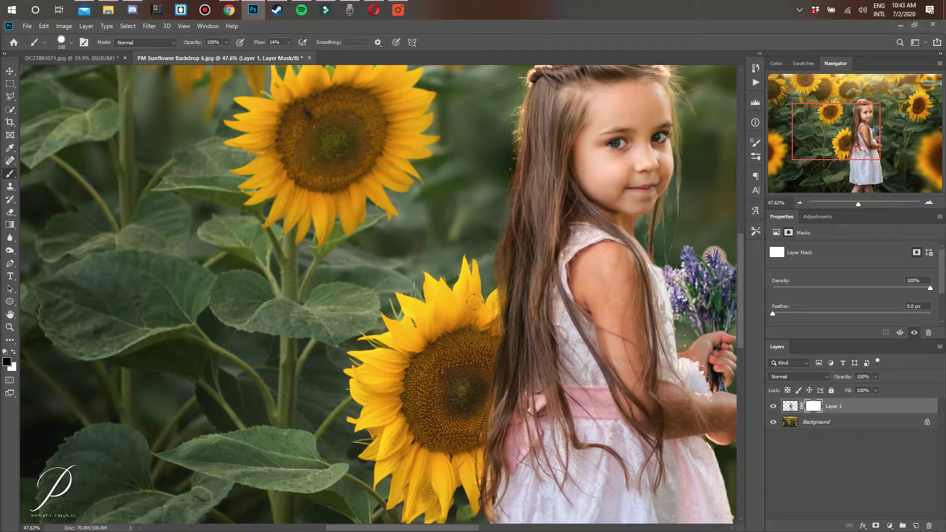
- Paint black on the mask over leftover fringe beside the girl's face and hair, reducing the brush from 35 to 20 px
{"action": "left_click_drag", "start_coordinate": [475, 528], "coordinate": [510, 529]}
{"action": "key", "text": "bracketleft"}
{"action": "key", "text": "bracketleft"}
{"action": "key", "text": "bracketleft"}
{"action": "key", "text": "bracketleft"}
{"action": "key", "text": "bracketleft"}
{"action": "mouse_move", "coordinate": [523, 201]}
{"action": "left_mouse_down"}
{"action": "mouse_move", "coordinate": [522, 228]}
{"action": "mouse_move", "coordinate": [524, 198]}
{"action": "mouse_move", "coordinate": [504, 259]}
{"action": "mouse_move", "coordinate": [525, 224]}
{"action": "mouse_move", "coordinate": [519, 200]}
{"action": "mouse_move", "coordinate": [513, 239]}
{"action": "mouse_move", "coordinate": [489, 224]}
{"action": "mouse_move", "coordinate": [491, 238]}
{"action": "mouse_move", "coordinate": [496, 226]}
{"action": "mouse_move", "coordinate": [551, 215]}
{"action": "mouse_move", "coordinate": [533, 187]}
{"action": "mouse_move", "coordinate": [537, 219]}
{"action": "mouse_move", "coordinate": [529, 186]}
{"action": "mouse_move", "coordinate": [537, 223]}
{"action": "mouse_move", "coordinate": [529, 205]}
{"action": "left_mouse_up"}
{"action": "scroll", "coordinate": [493, 227], "scroll_direction": "up", "scroll_amount": 3}
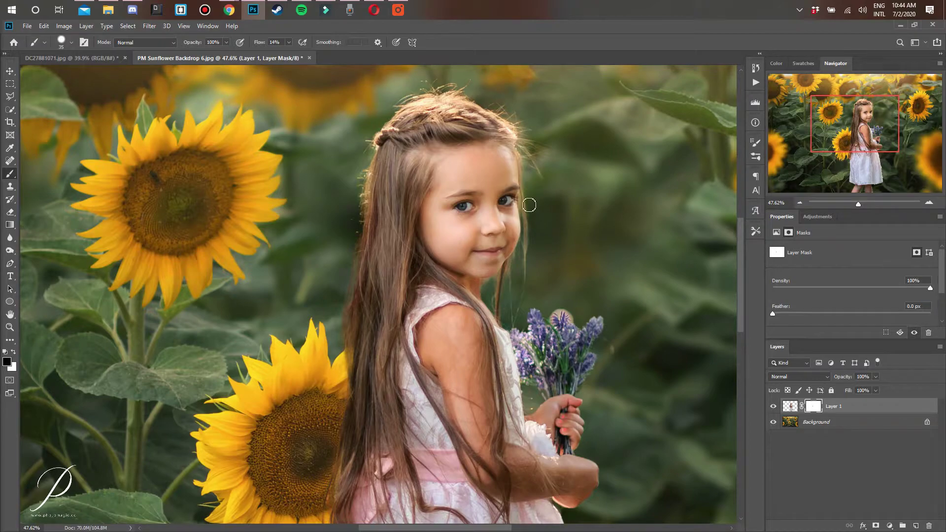
{"action": "key", "text": "bracketleft"}
{"action": "key", "text": "bracketleft"}
{"action": "scroll", "coordinate": [577, 269], "scroll_direction": "up", "scroll_amount": 3}
{"action": "scroll", "coordinate": [557, 249], "scroll_direction": "down", "scroll_amount": 5}
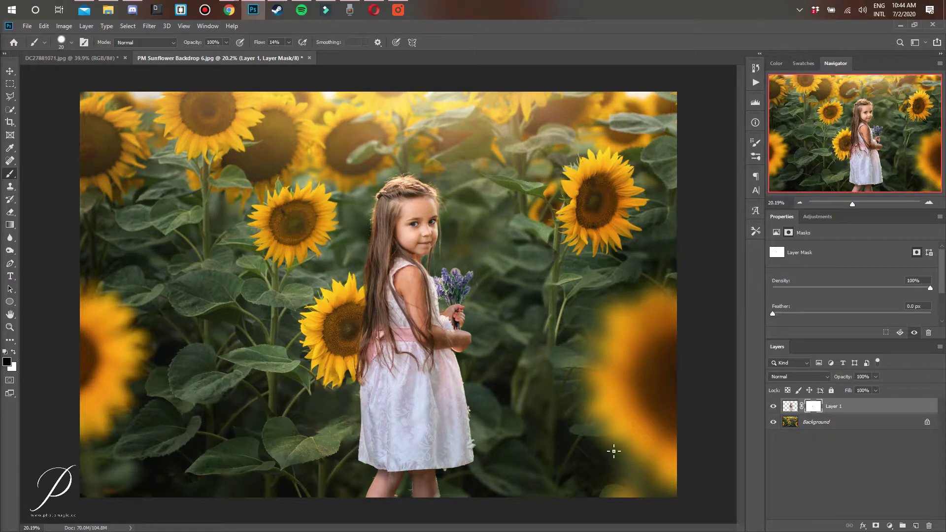
- Set the brush flow and hardness to 100% for masking the lavender bouquet
{"action": "left_click", "coordinate": [289, 46]}
{"action": "left_click_drag", "start_coordinate": [287, 53], "coordinate": [362, 58]}
{"action": "left_click", "coordinate": [458, 43]}
{"action": "scroll", "coordinate": [443, 263], "scroll_direction": "up", "scroll_amount": 5}
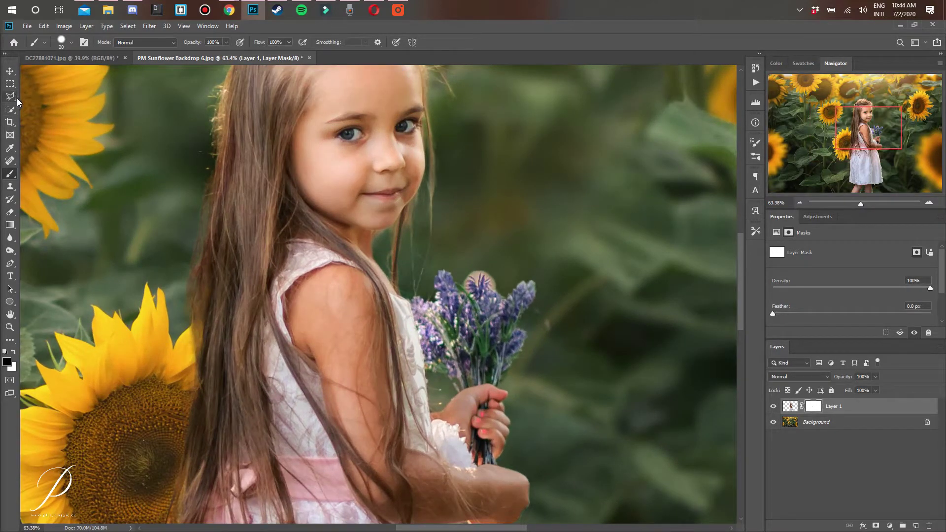
{"action": "left_click", "coordinate": [71, 42]}
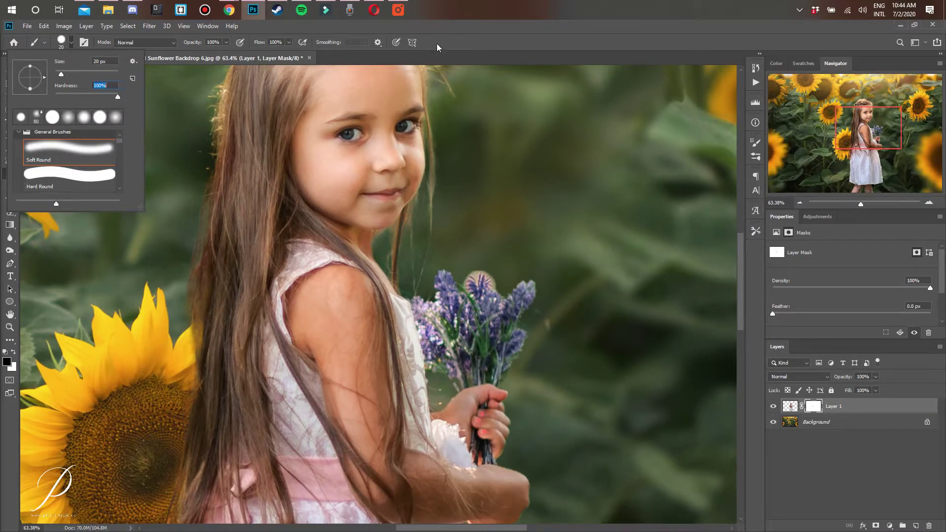
{"action": "left_click", "coordinate": [448, 43]}
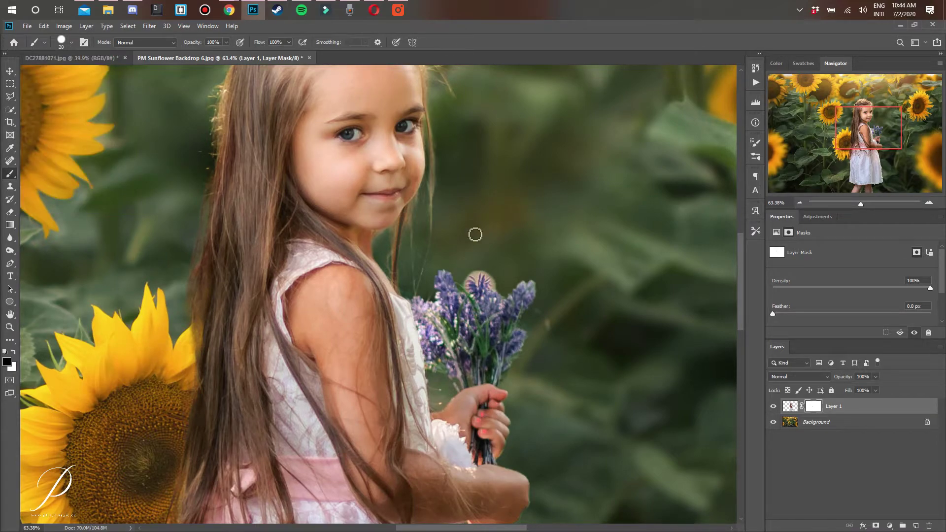
- Enlarge the brush to 80 px and mask out the lavender flowers and the exposed stems above the girl's hand
{"action": "key", "text": "bracketright"}
{"action": "key", "text": "bracketright"}
{"action": "key", "text": "bracketright"}
{"action": "key", "text": "bracketright"}
{"action": "key", "text": "bracketright"}
{"action": "mouse_move", "coordinate": [499, 365]}
{"action": "left_mouse_down"}
{"action": "mouse_move", "coordinate": [528, 326]}
{"action": "mouse_move", "coordinate": [505, 328]}
{"action": "left_mouse_up"}
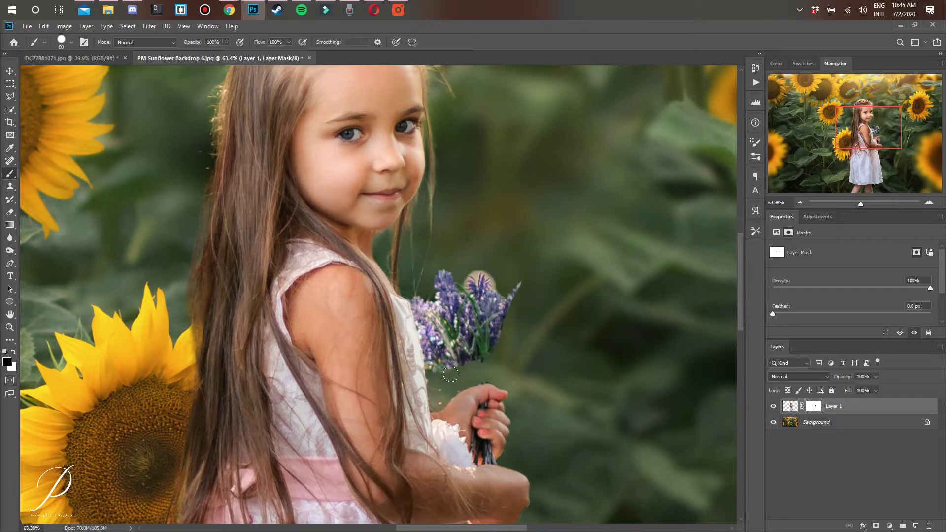
{"action": "mouse_move", "coordinate": [436, 366]}
{"action": "left_mouse_down"}
{"action": "mouse_move", "coordinate": [463, 270]}
{"action": "mouse_move", "coordinate": [474, 290]}
{"action": "mouse_move", "coordinate": [504, 257]}
{"action": "mouse_move", "coordinate": [486, 320]}
{"action": "mouse_move", "coordinate": [454, 358]}
{"action": "left_mouse_up"}
{"action": "mouse_move", "coordinate": [477, 313]}
{"action": "left_mouse_down"}
{"action": "mouse_move", "coordinate": [434, 288]}
{"action": "mouse_move", "coordinate": [433, 305]}
{"action": "mouse_move", "coordinate": [441, 243]}
{"action": "mouse_move", "coordinate": [424, 300]}
{"action": "mouse_move", "coordinate": [433, 348]}
{"action": "mouse_move", "coordinate": [422, 292]}
{"action": "mouse_move", "coordinate": [419, 302]}
{"action": "mouse_move", "coordinate": [435, 351]}
{"action": "mouse_move", "coordinate": [419, 299]}
{"action": "mouse_move", "coordinate": [435, 350]}
{"action": "left_mouse_up"}
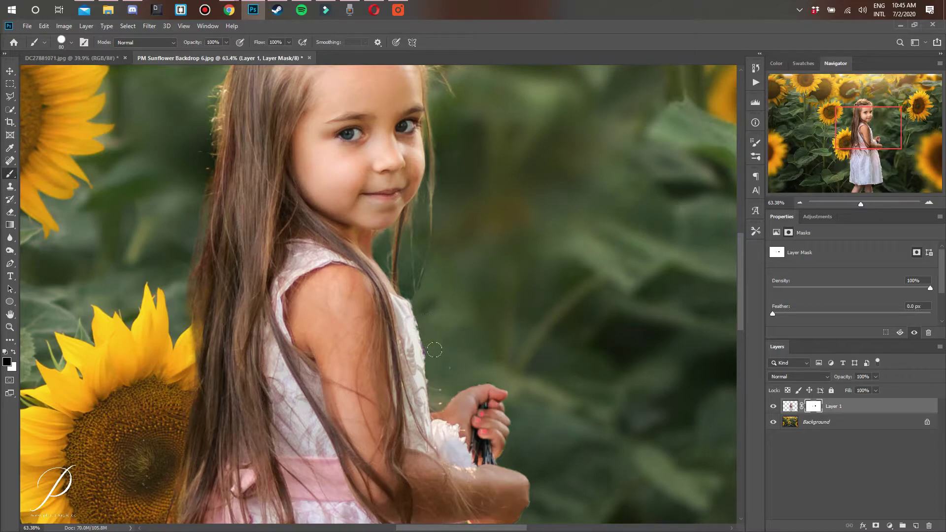
- Mask out the leftover bits beside the dress and the dark stems around the girl's fingers, reducing the brush to 15 px
{"action": "left_click_drag", "start_coordinate": [416, 299], "coordinate": [433, 362]}
{"action": "key", "text": "bracketleft"}
{"action": "key", "text": "bracketleft"}
{"action": "key", "text": "bracketleft"}
{"action": "key", "text": "bracketleft"}
{"action": "key", "text": "bracketleft"}
{"action": "key", "text": "bracketleft"}
{"action": "key", "text": "bracketleft"}
{"action": "key", "text": "bracketleft"}
{"action": "key", "text": "bracketleft"}
{"action": "mouse_move", "coordinate": [477, 436]}
{"action": "left_mouse_down"}
{"action": "mouse_move", "coordinate": [481, 445]}
{"action": "mouse_move", "coordinate": [483, 468]}
{"action": "mouse_move", "coordinate": [486, 450]}
{"action": "mouse_move", "coordinate": [487, 470]}
{"action": "mouse_move", "coordinate": [482, 443]}
{"action": "mouse_move", "coordinate": [496, 450]}
{"action": "mouse_move", "coordinate": [500, 471]}
{"action": "mouse_move", "coordinate": [491, 447]}
{"action": "left_mouse_up"}
{"action": "key", "text": "bracketright"}
{"action": "key", "text": "bracketright"}
{"action": "key", "text": "bracketright"}
{"action": "key", "text": "bracketright"}
{"action": "key", "text": "bracketleft"}
{"action": "key", "text": "bracketleft"}
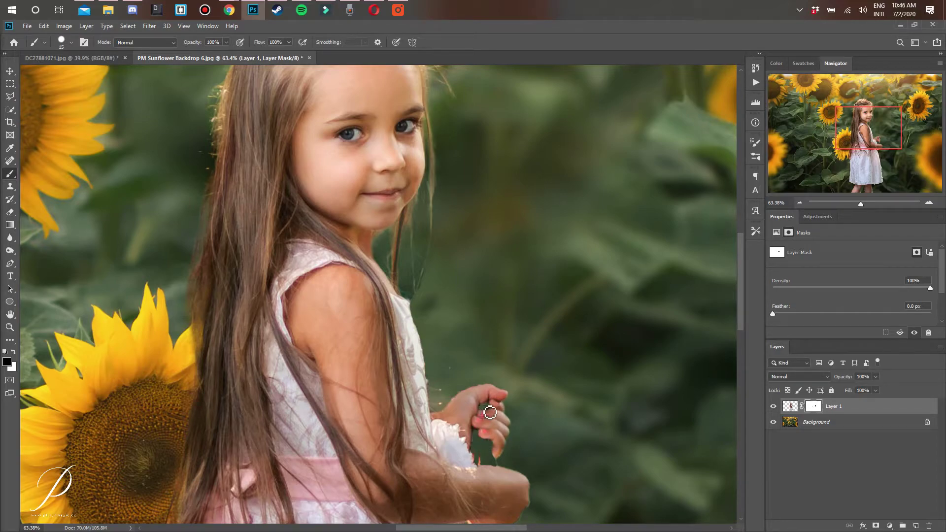
- Place the PM Sunflowers 6 image as an embedded object above Layer 1
{"action": "scroll", "coordinate": [521, 392], "scroll_direction": "down", "scroll_amount": 3}
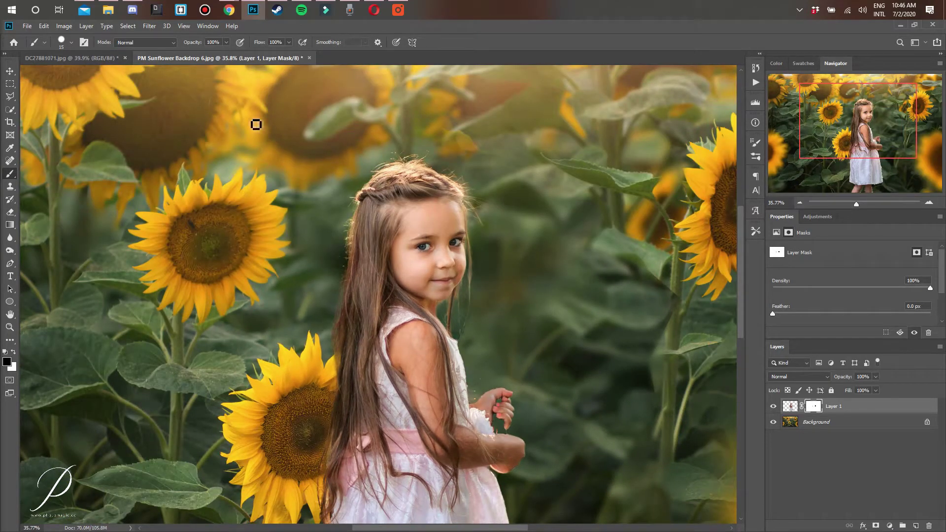
{"action": "left_click", "coordinate": [27, 26]}
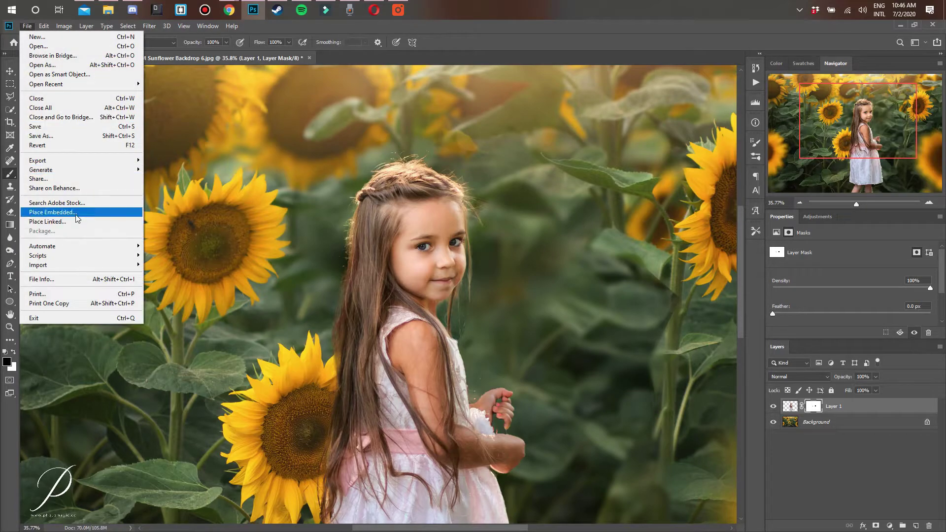
{"action": "left_click", "coordinate": [75, 214]}
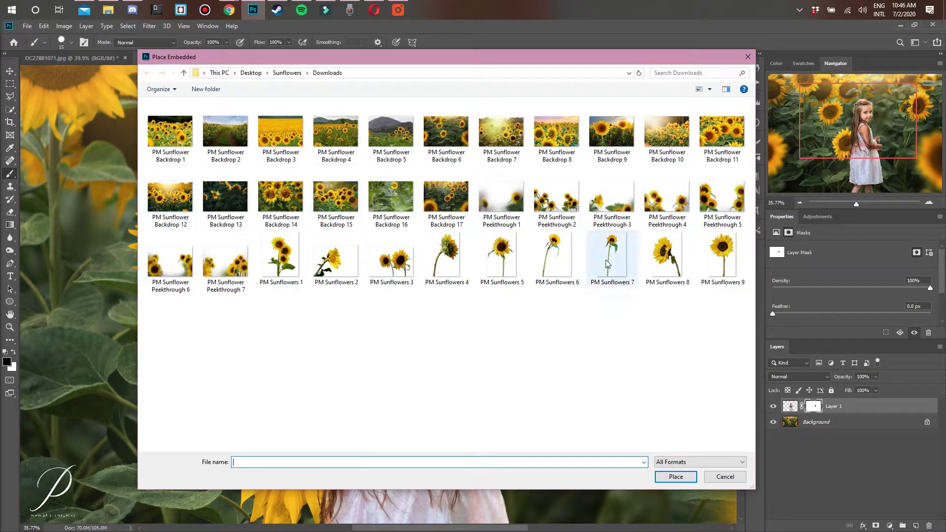
{"action": "double_click", "coordinate": [564, 266]}
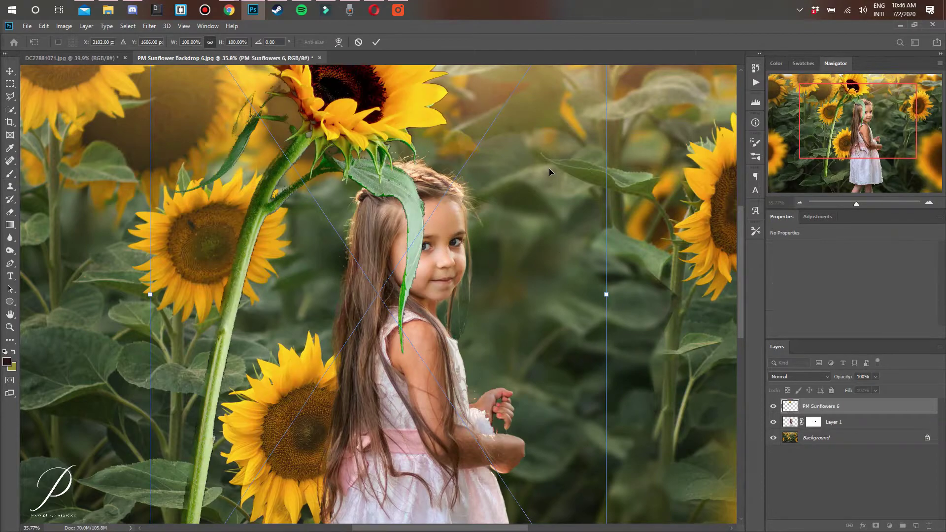
- Scale the placed sunflower to about 38.2% and position its stem over the girl's raised hand
{"action": "left_click_drag", "start_coordinate": [368, 107], "coordinate": [563, 311]}
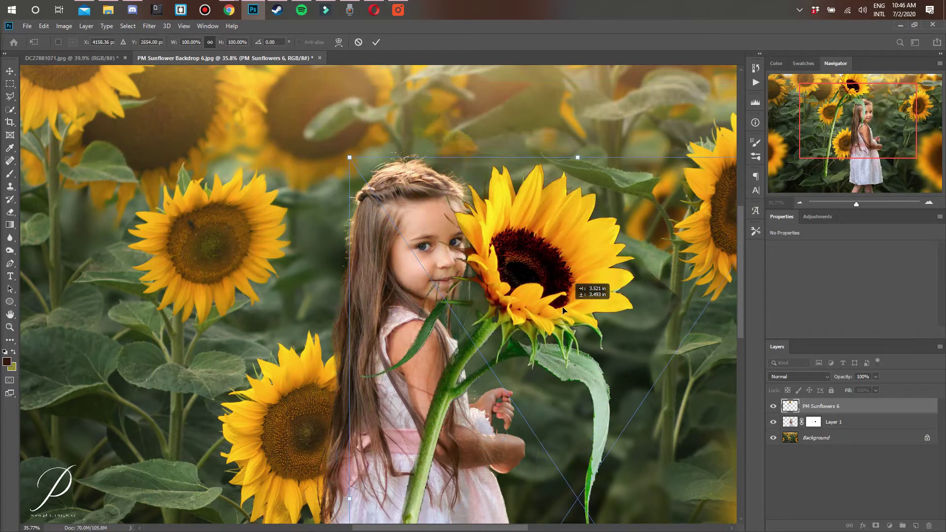
{"action": "left_click_drag", "start_coordinate": [347, 158], "coordinate": [392, 195]}
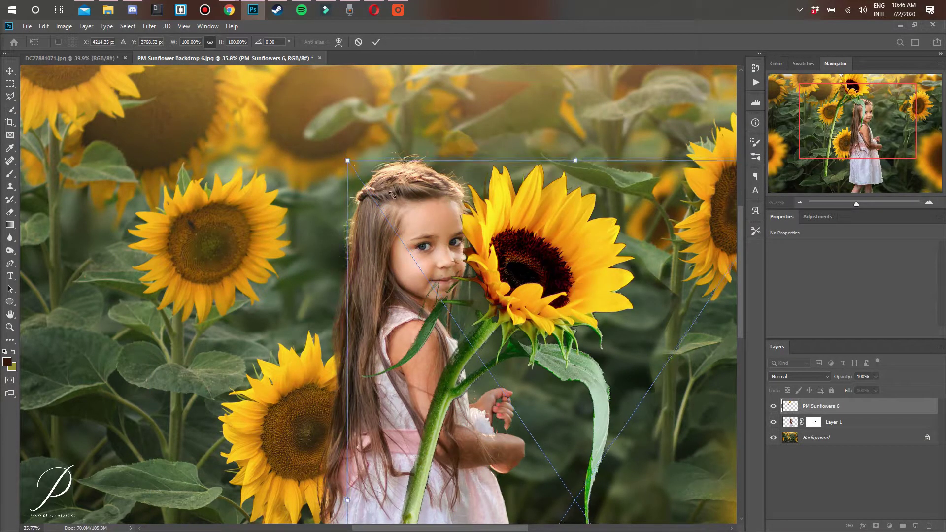
{"action": "left_click_drag", "start_coordinate": [566, 310], "coordinate": [566, 311]}
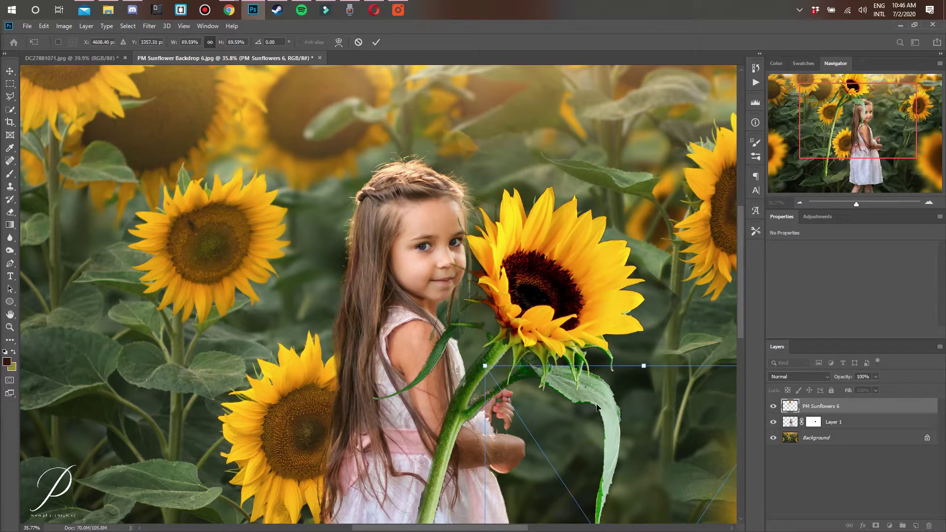
{"action": "left_click_drag", "start_coordinate": [626, 428], "coordinate": [469, 209]}
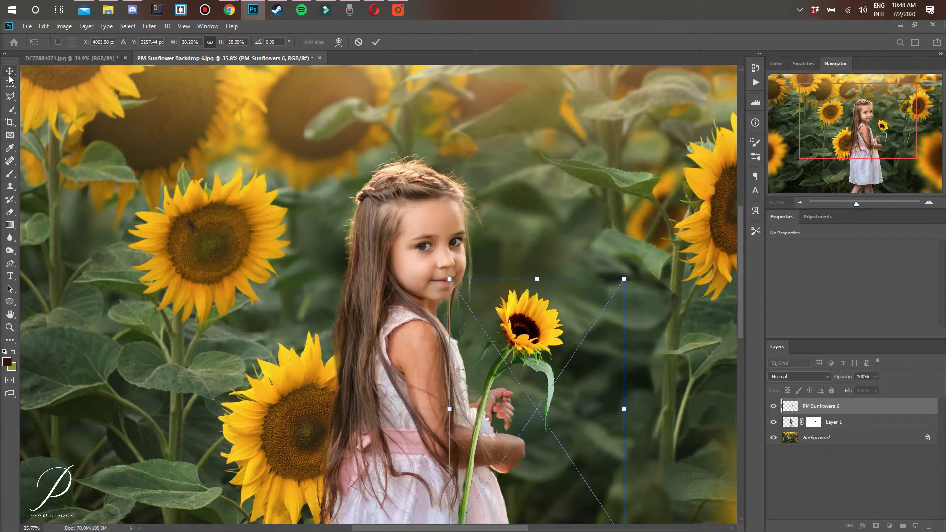
{"action": "key", "text": "Return"}
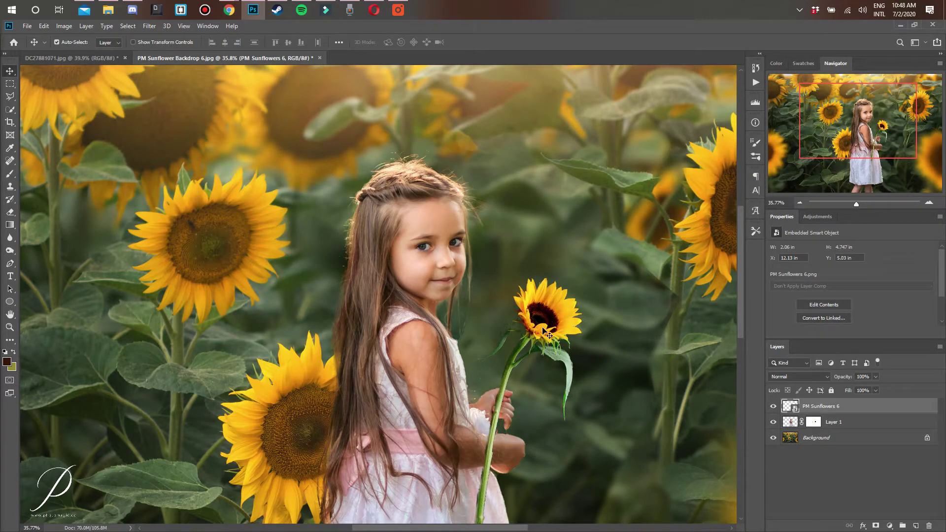
{"action": "left_click_drag", "start_coordinate": [552, 333], "coordinate": [552, 328]}
- Move the PM Sunflowers 6 layer beneath Layer 1 and rotate the flower about -11.8° so the stem passes through the hand
{"action": "left_click_drag", "start_coordinate": [843, 412], "coordinate": [843, 428]}
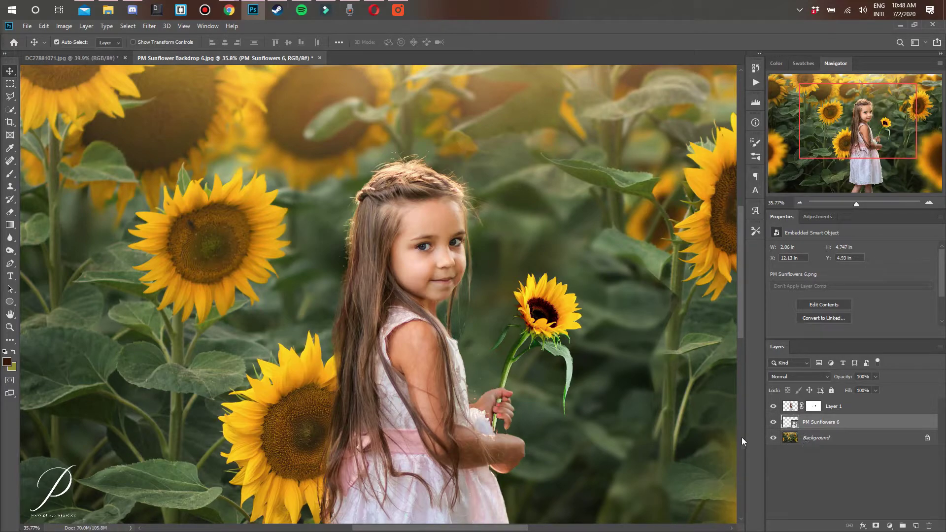
{"action": "key", "text": "ctrl+t"}
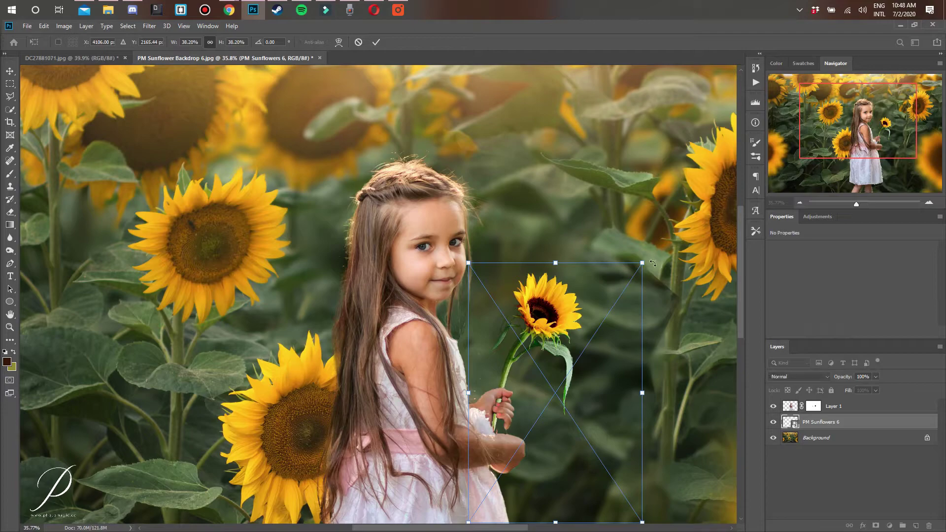
{"action": "left_click_drag", "start_coordinate": [650, 262], "coordinate": [645, 250]}
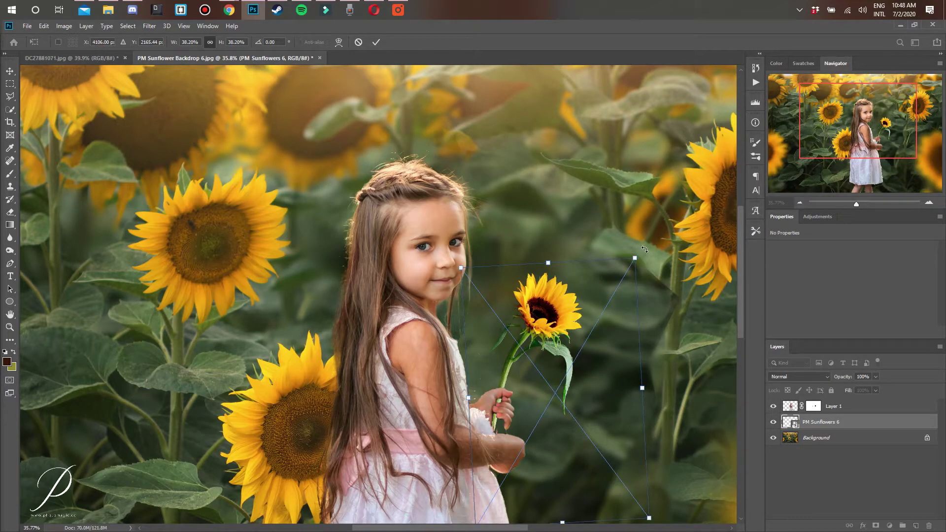
{"action": "left_click_drag", "start_coordinate": [645, 250], "coordinate": [627, 231]}
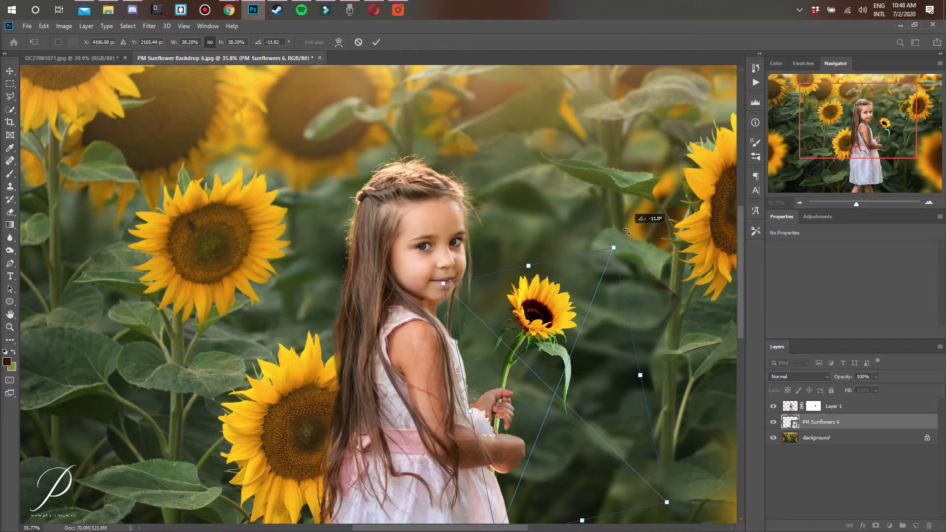
{"action": "left_click_drag", "start_coordinate": [625, 228], "coordinate": [625, 228]}
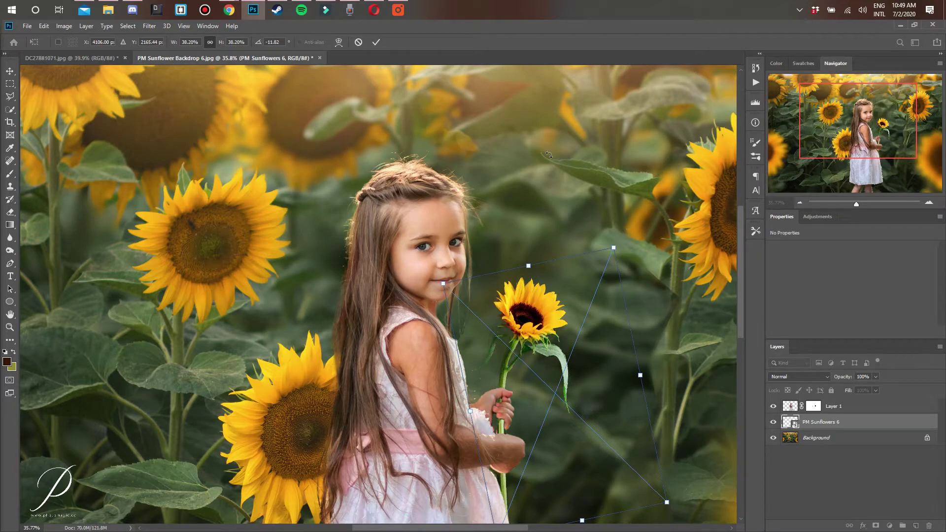
{"action": "left_click", "coordinate": [376, 42]}
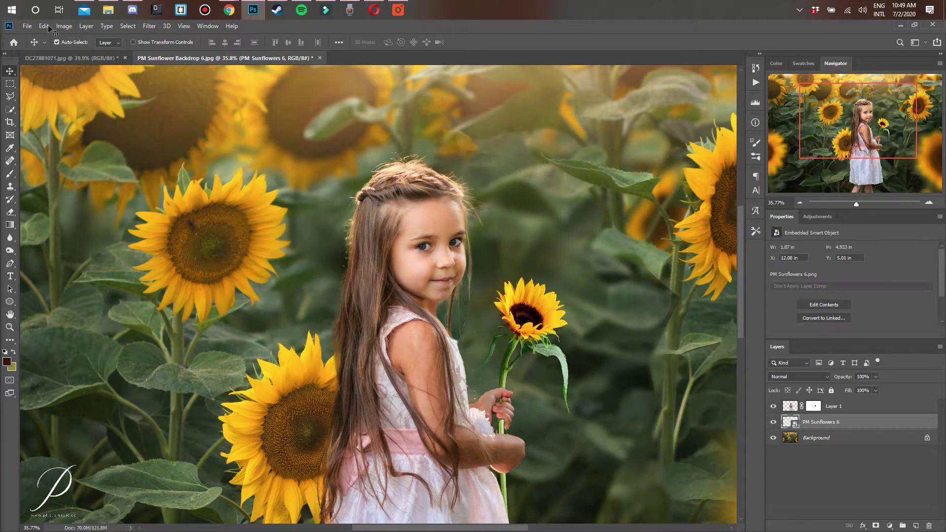
- Place the PM Sunflowers 8 image as an embedded object directly above the PM Sunflowers 6 layer
{"action": "left_click", "coordinate": [27, 26]}
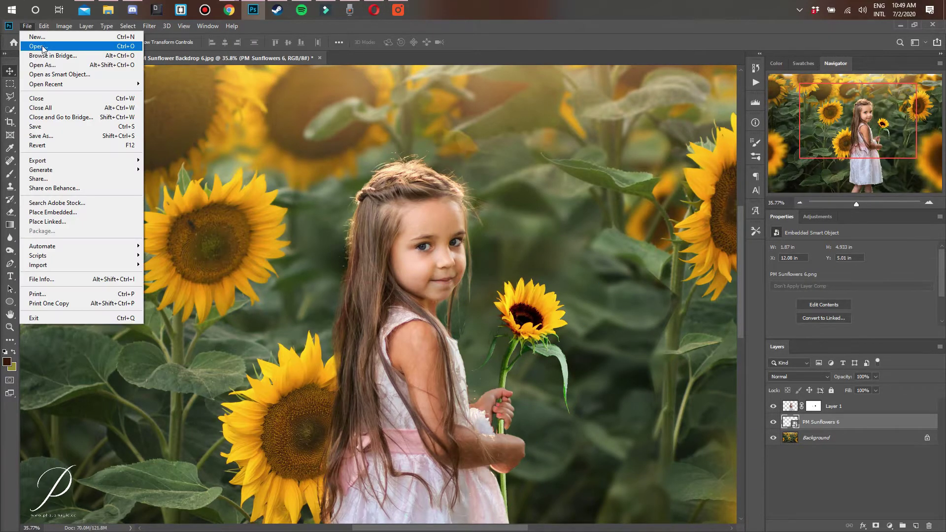
{"action": "left_click", "coordinate": [106, 213]}
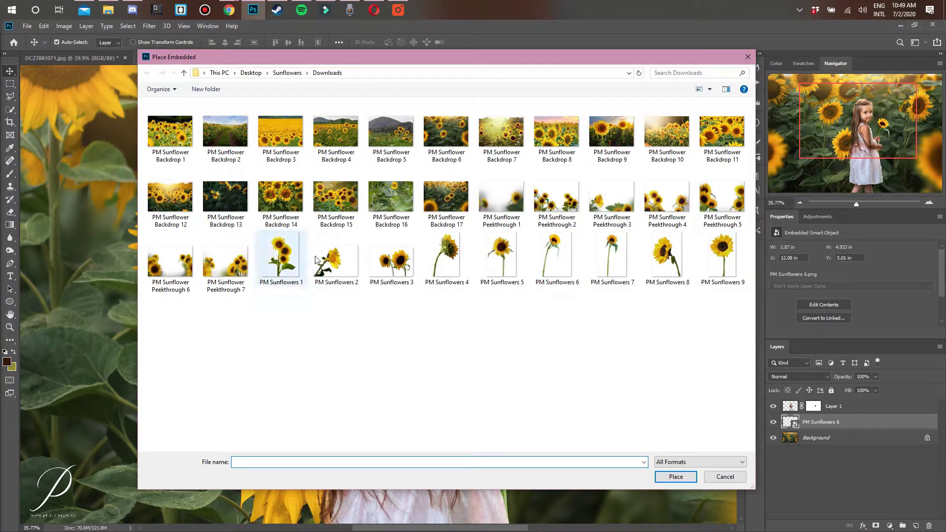
{"action": "double_click", "coordinate": [670, 265]}
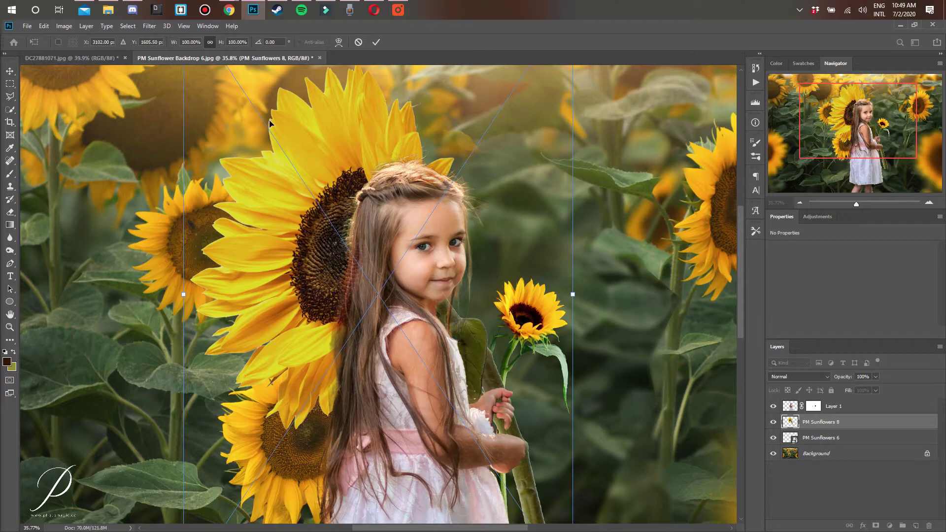
- Scale the second sunflower to about 31.5%, rotate it clockwise and tuck it beside the first flower, just above the girl's hand
{"action": "left_click_drag", "start_coordinate": [341, 303], "coordinate": [324, 453]}
{"action": "left_click_drag", "start_coordinate": [553, 159], "coordinate": [472, 323]}
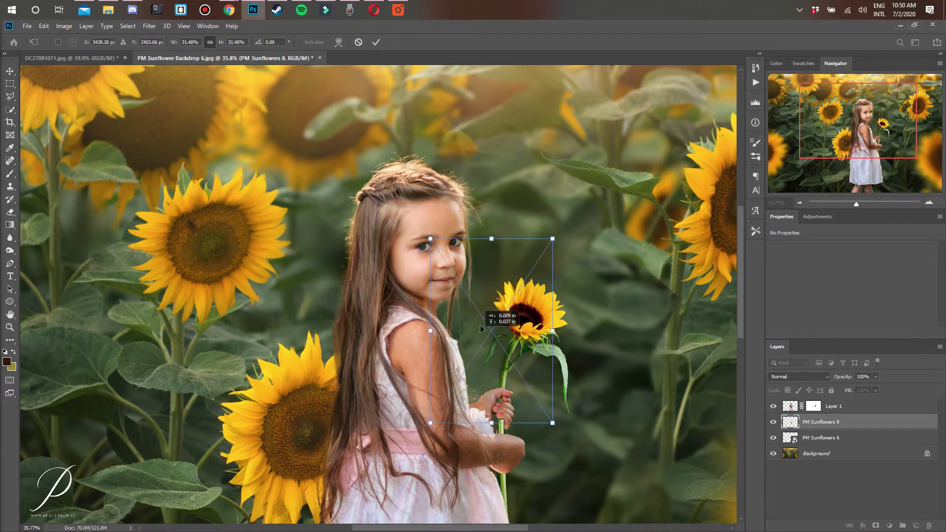
{"action": "left_click_drag", "start_coordinate": [423, 439], "coordinate": [486, 317]}
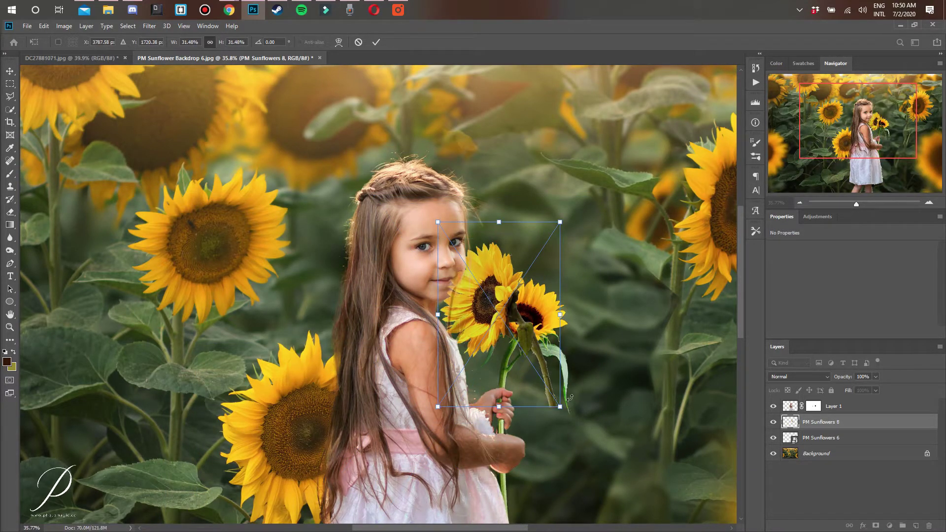
{"action": "left_click_drag", "start_coordinate": [570, 399], "coordinate": [536, 452]}
{"action": "left_click_drag", "start_coordinate": [520, 325], "coordinate": [492, 382]}
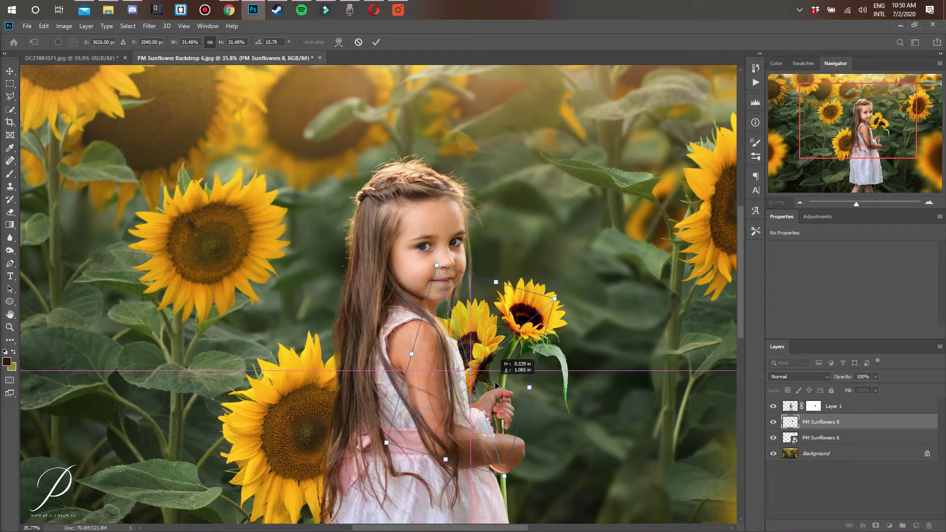
{"action": "left_click_drag", "start_coordinate": [568, 292], "coordinate": [590, 301]}
{"action": "left_click_drag", "start_coordinate": [472, 384], "coordinate": [482, 384]}
{"action": "left_click_drag", "start_coordinate": [606, 304], "coordinate": [612, 324]}
{"action": "left_click", "coordinate": [379, 42]}
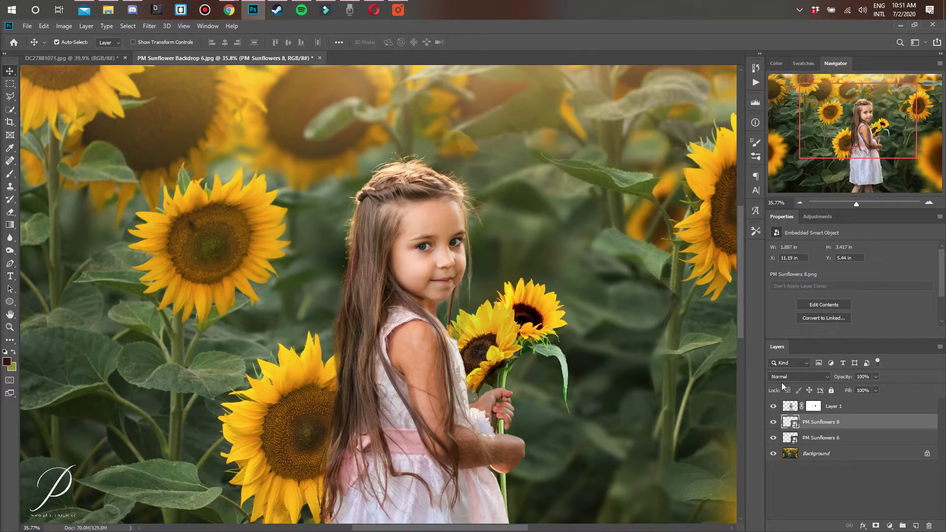
- Activate the Background Eraser tool on Layer 1, adjust its tolerance and enlarge the brush
{"action": "left_click", "coordinate": [790, 406]}
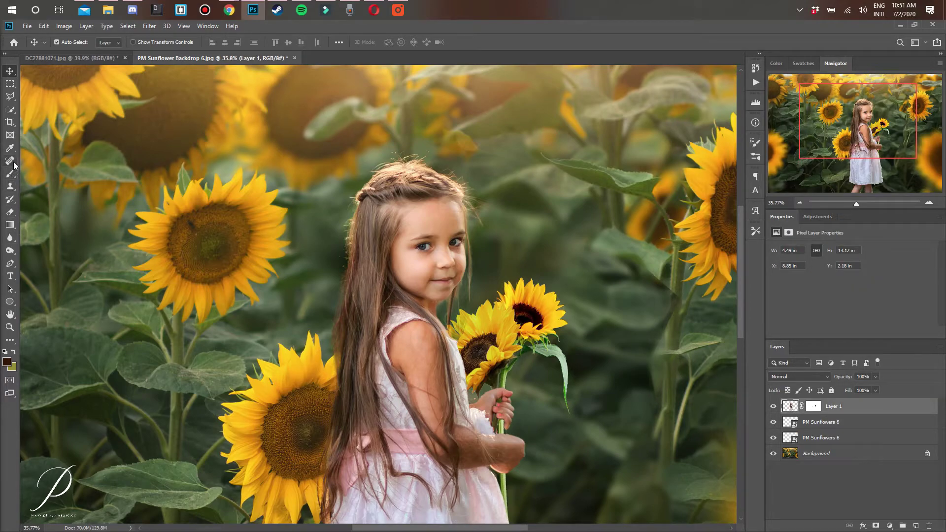
{"action": "right_click", "coordinate": [11, 213]}
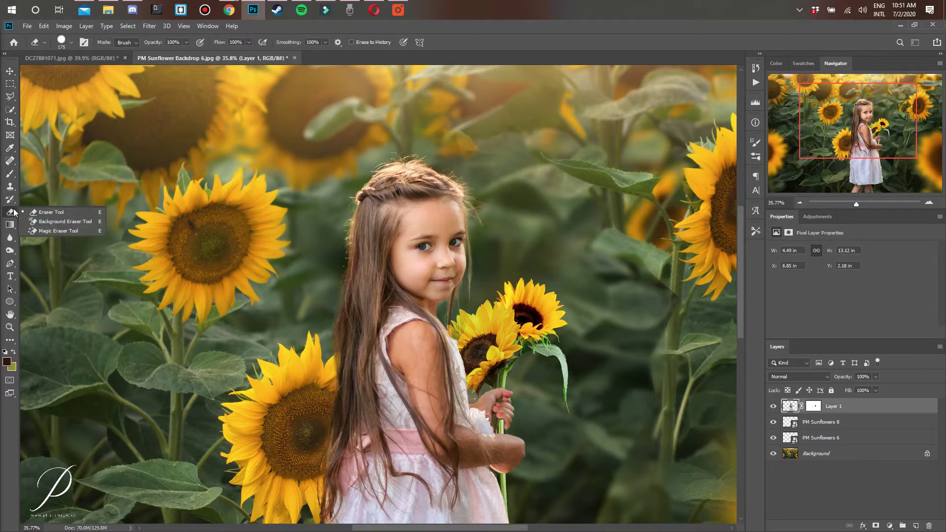
{"action": "left_click", "coordinate": [56, 221]}
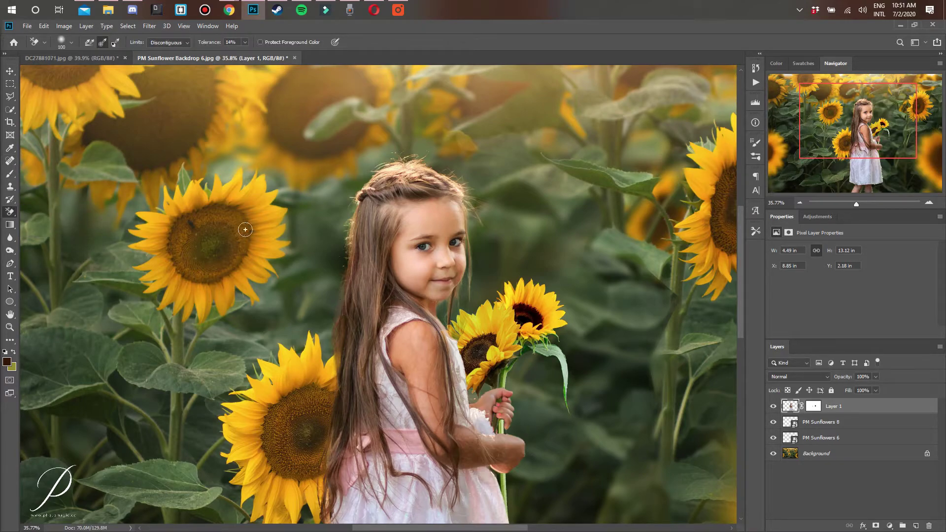
{"action": "left_click", "coordinate": [245, 42]}
{"action": "left_click", "coordinate": [253, 52]}
{"action": "key", "text": "bracketright"}
{"action": "key", "text": "bracketright"}
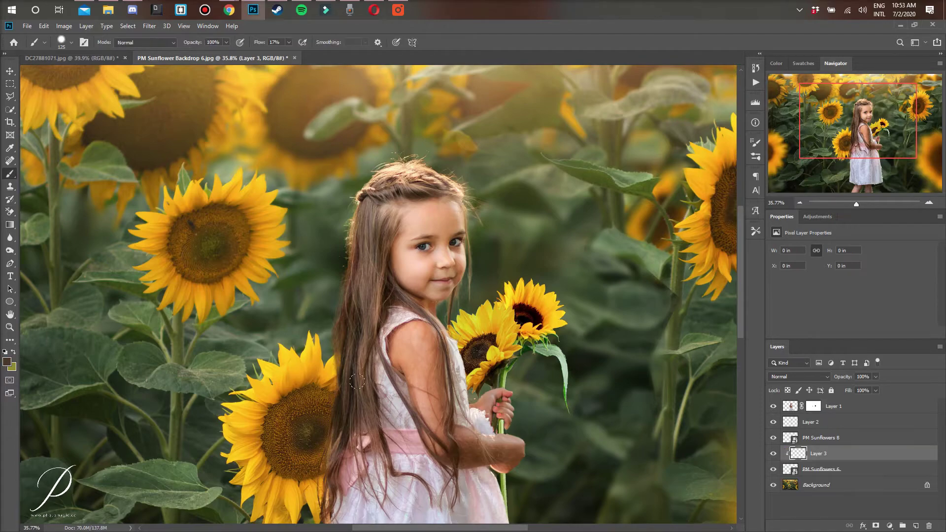
- Sample a dark green foreground color near the hand and paint shading down the sunflower stem on clipped Layer 3 at 17% flow
{"action": "left_click", "coordinate": [7, 363]}
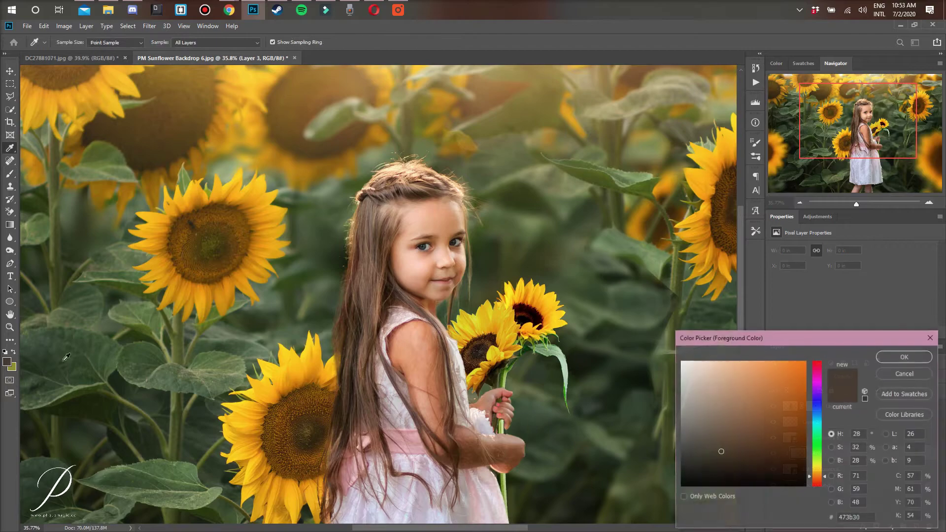
{"action": "left_click", "coordinate": [498, 421]}
{"action": "left_click", "coordinate": [905, 357]}
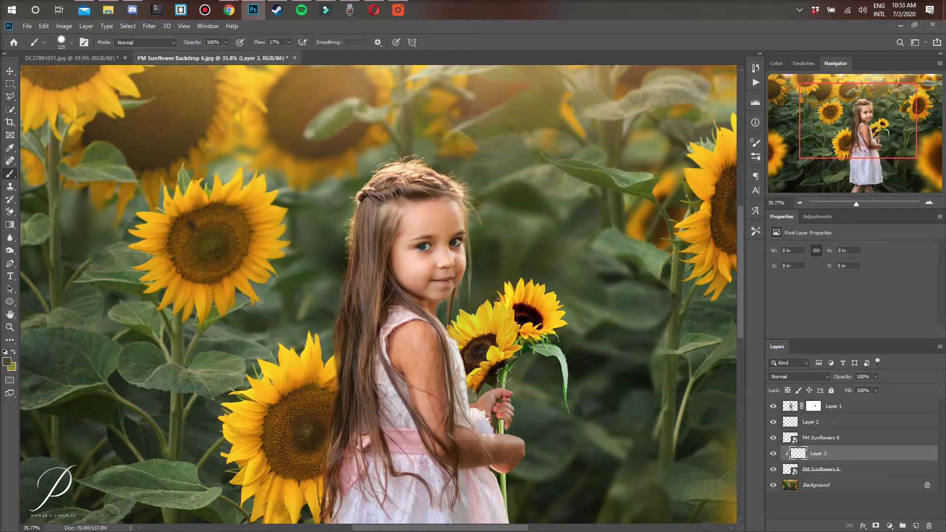
{"action": "mouse_move", "coordinate": [504, 377]}
{"action": "left_mouse_down"}
{"action": "mouse_move", "coordinate": [504, 473]}
{"action": "mouse_move", "coordinate": [519, 526]}
{"action": "left_mouse_up"}
{"action": "scroll", "coordinate": [530, 429], "scroll_direction": "down", "scroll_amount": 3}
{"action": "left_click", "coordinate": [844, 511]}
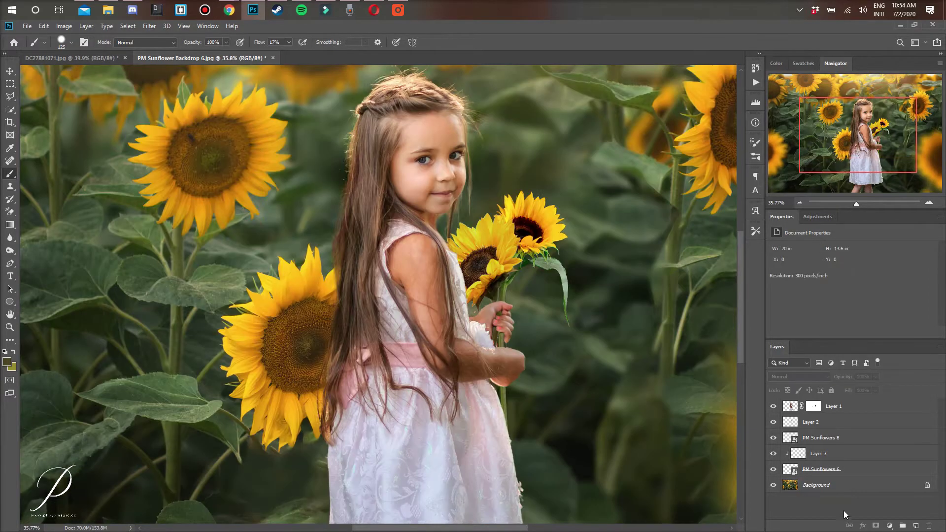
- Set the opacity of the PM Sunflowers 6 layer to 90%
{"action": "left_click", "coordinate": [789, 468]}
{"action": "left_click", "coordinate": [876, 376]}
{"action": "left_click_drag", "start_coordinate": [874, 388], "coordinate": [873, 388]}
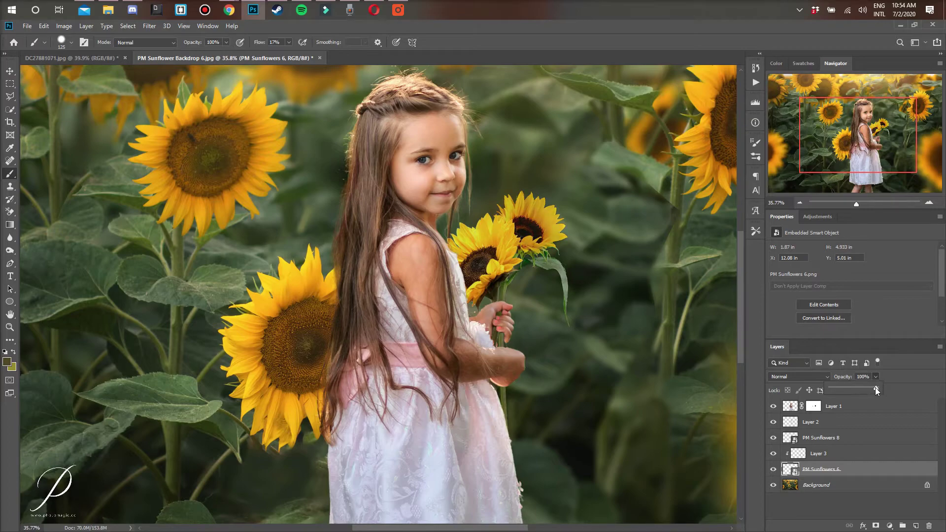
{"action": "left_click_drag", "start_coordinate": [875, 389], "coordinate": [870, 389]}
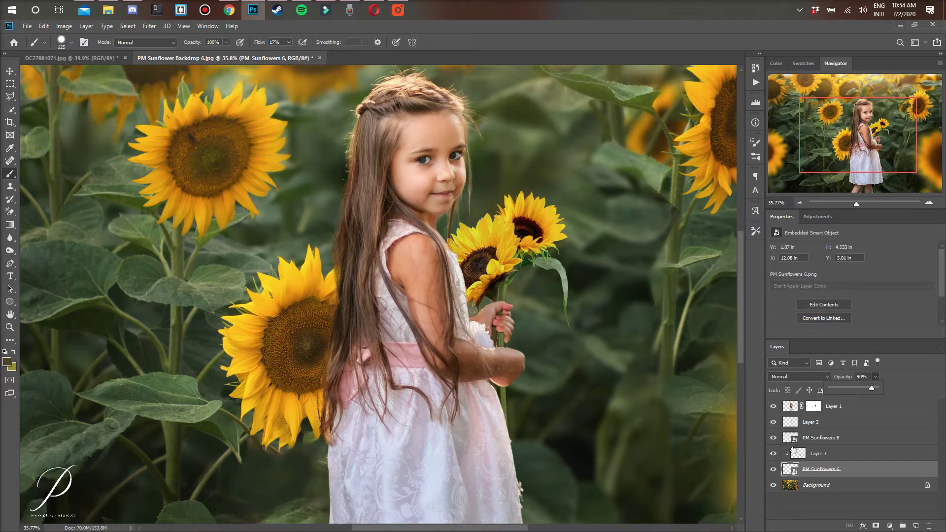
- Adjust the opacity of the PM Sunflowers 8 layer
{"action": "left_click", "coordinate": [794, 438]}
{"action": "left_click", "coordinate": [876, 377]}
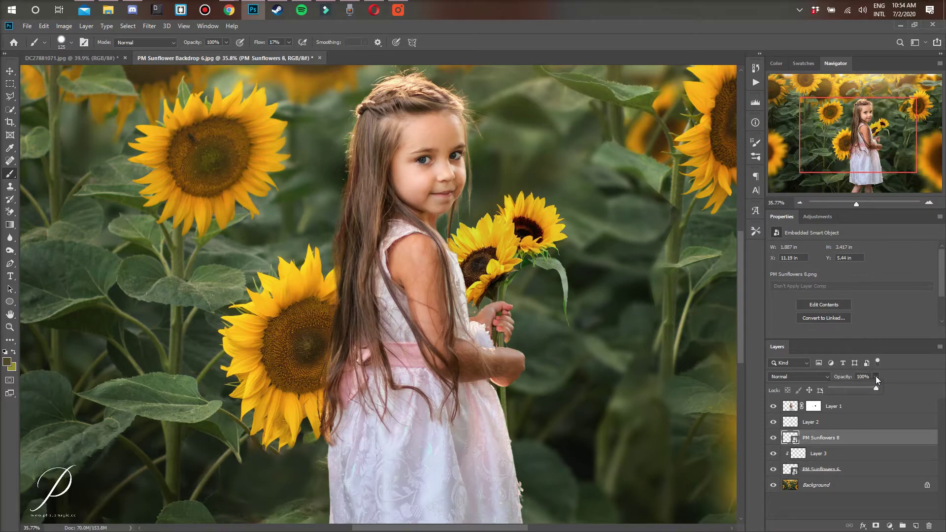
{"action": "left_click_drag", "start_coordinate": [870, 387], "coordinate": [877, 387]}
{"action": "left_click", "coordinate": [915, 394]}
- Place PM Sunflower Peekthrough 2 as an embedded overlay above Layer 1, scaled to 105.68% and shifted down so its flowers sit lower
{"action": "scroll", "coordinate": [591, 374], "scroll_direction": "down", "scroll_amount": 5}
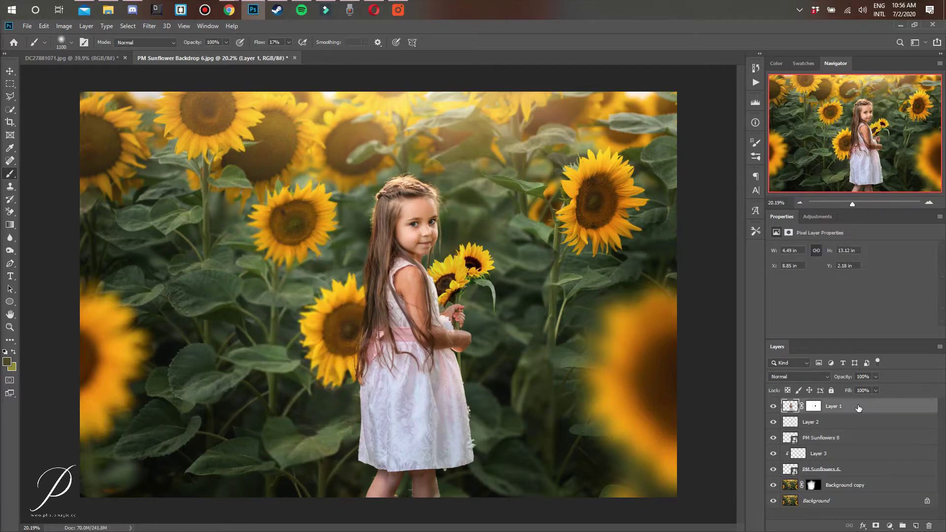
{"action": "left_click", "coordinate": [22, 25]}
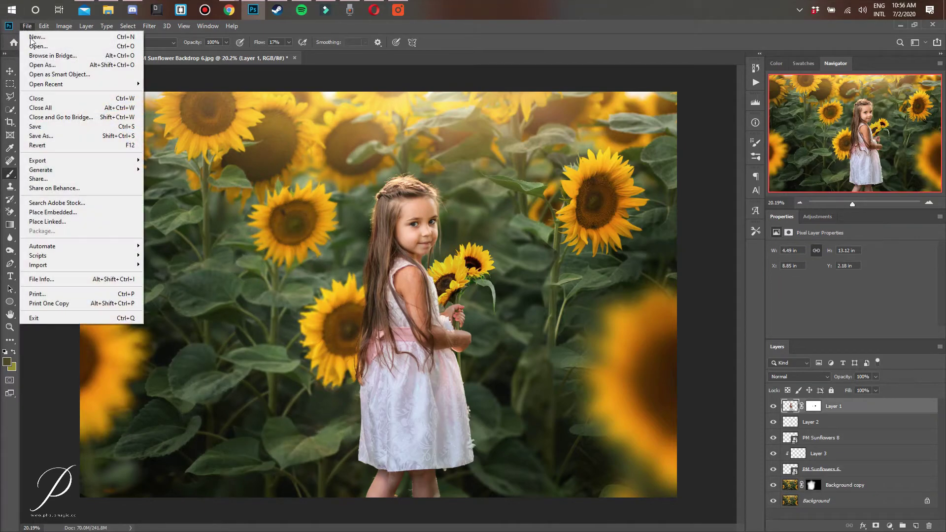
{"action": "left_click", "coordinate": [97, 211]}
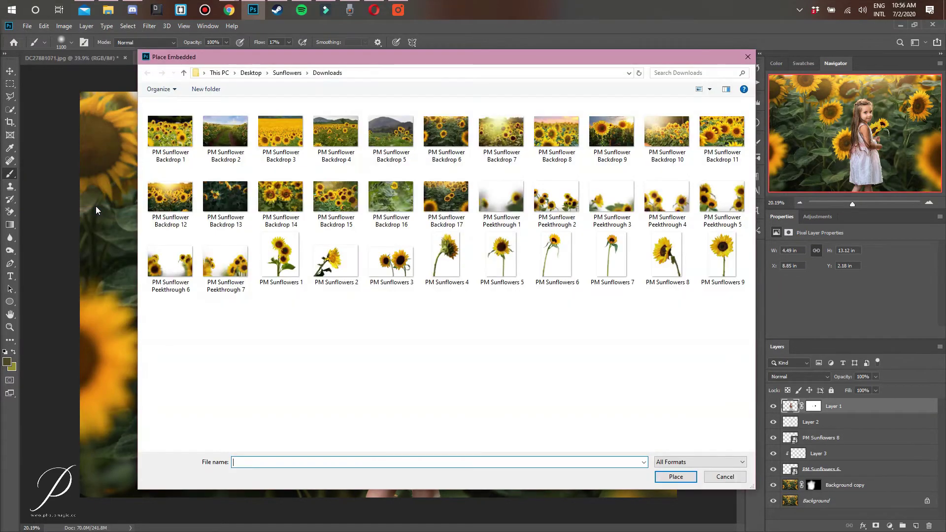
{"action": "double_click", "coordinate": [553, 199]}
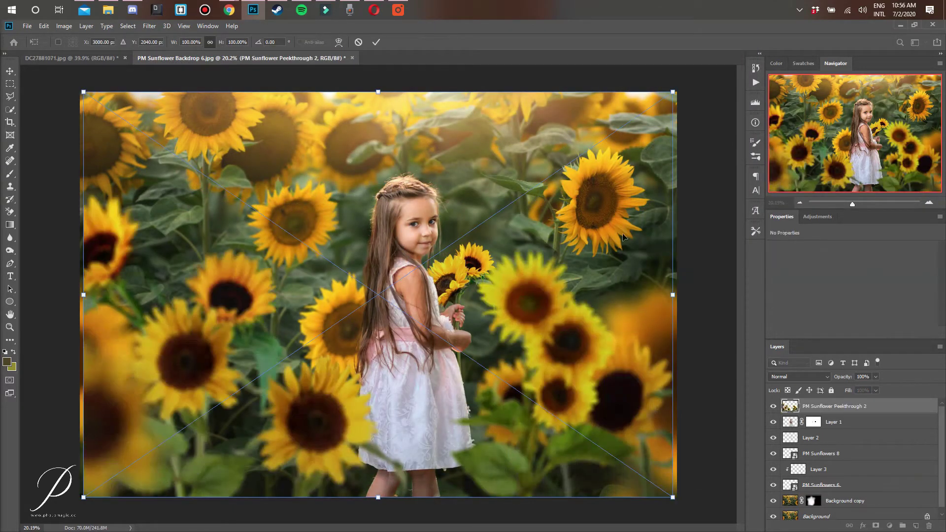
{"action": "left_click_drag", "start_coordinate": [676, 255], "coordinate": [710, 258]}
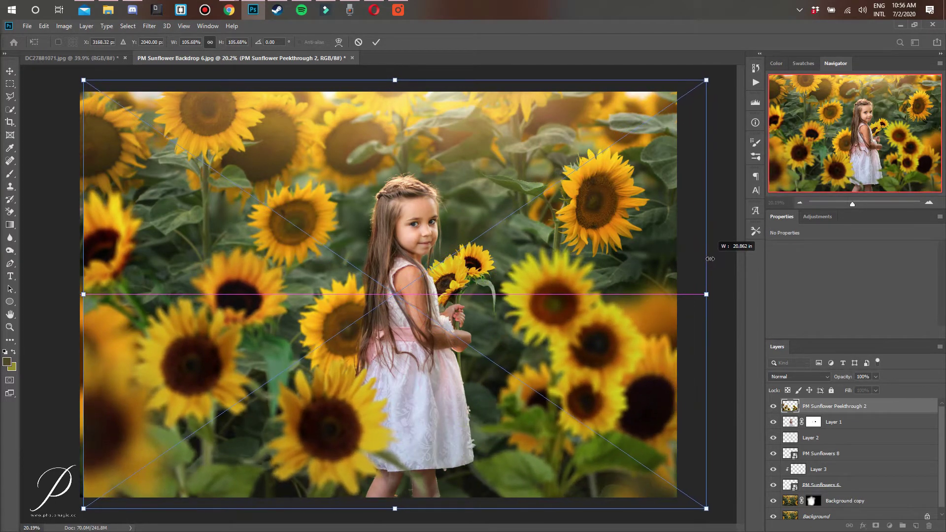
{"action": "left_click_drag", "start_coordinate": [529, 237], "coordinate": [524, 284]}
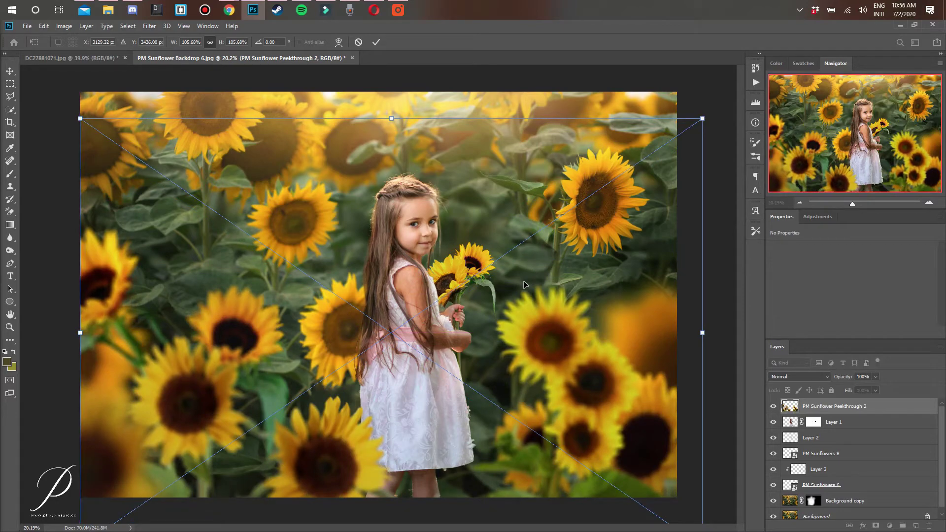
{"action": "left_click", "coordinate": [372, 46]}
{"action": "key", "text": "b"}
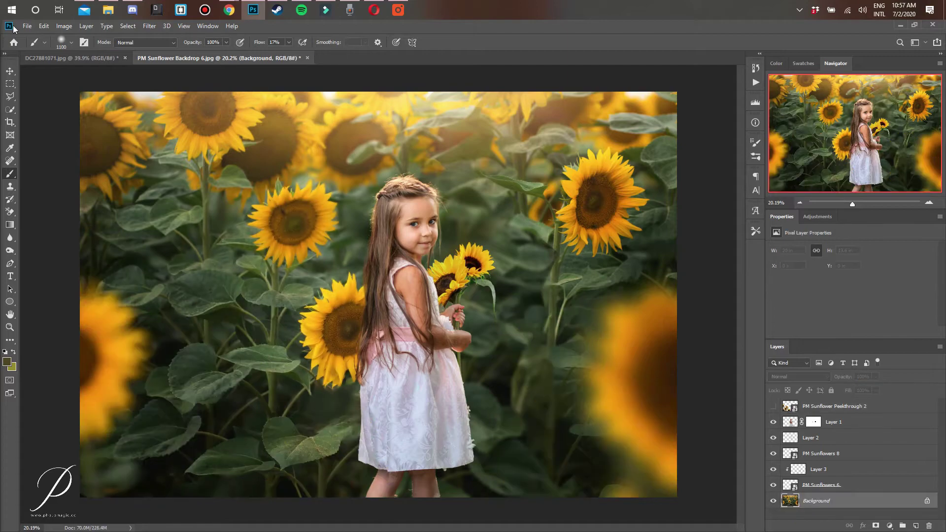
- Place PM Sunflower Peekthrough 5 as an embedded image, scaled to 103.43% and positioned with its lower edge on the canvas bottom
{"action": "left_click", "coordinate": [27, 26]}
{"action": "left_click", "coordinate": [78, 212]}
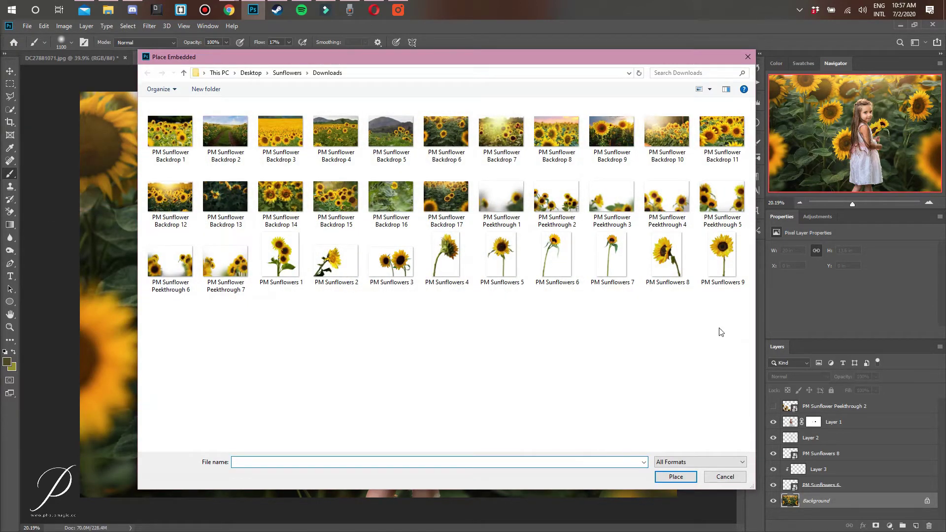
{"action": "left_click", "coordinate": [720, 197]}
{"action": "double_click", "coordinate": [720, 195]}
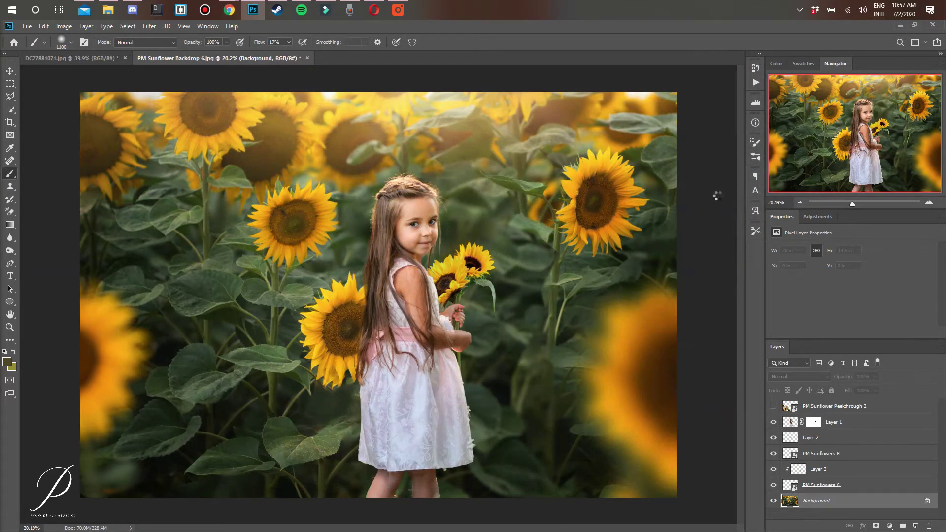
{"action": "left_click_drag", "start_coordinate": [614, 288], "coordinate": [619, 298]}
{"action": "left_click_drag", "start_coordinate": [679, 307], "coordinate": [700, 308]}
{"action": "left_click_drag", "start_coordinate": [635, 321], "coordinate": [622, 392]}
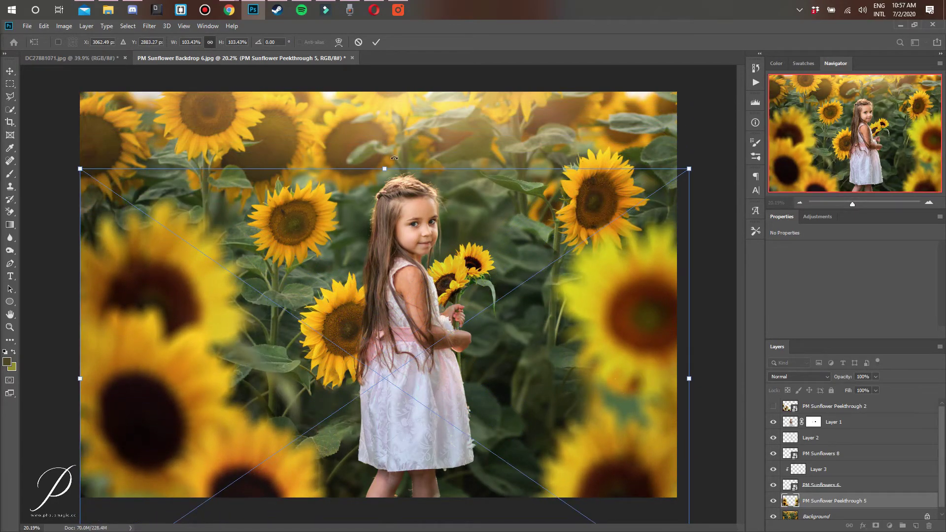
{"action": "left_click_drag", "start_coordinate": [459, 310], "coordinate": [462, 222]}
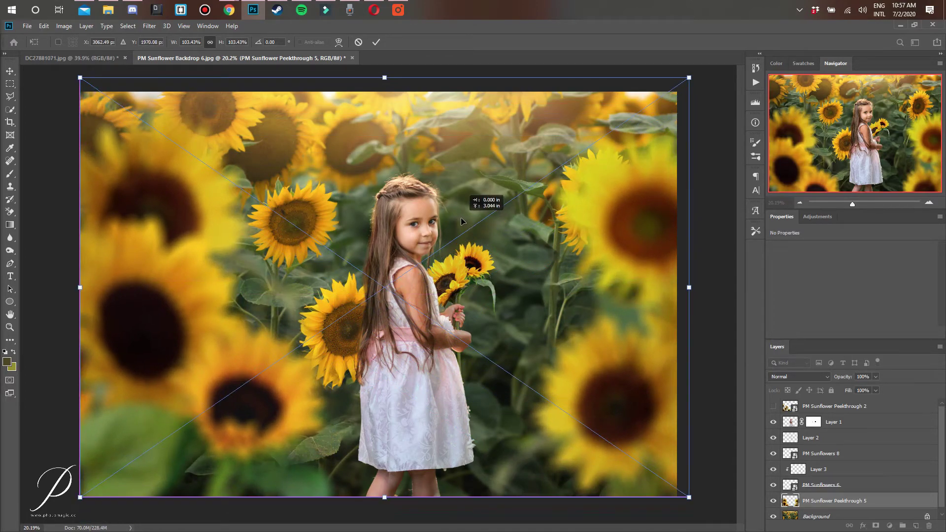
{"action": "left_click", "coordinate": [375, 44]}
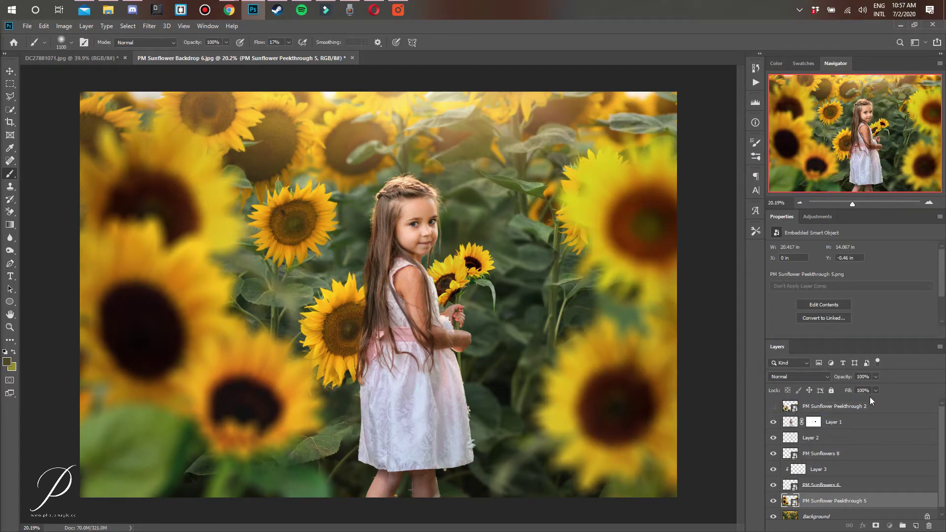
- Move the PM Sunflower Peekthrough 5 layer to the top of the layer stack and hide it
{"action": "left_click_drag", "start_coordinate": [855, 501], "coordinate": [859, 401]}
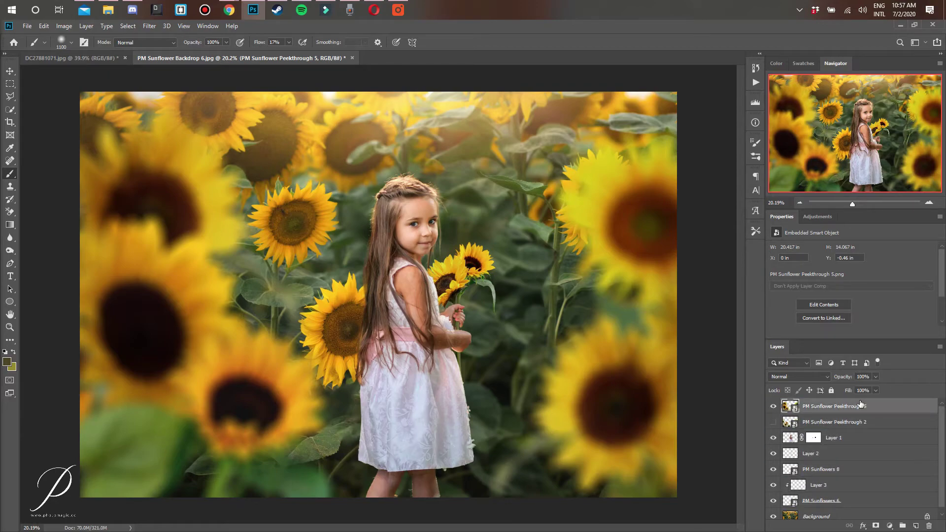
{"action": "left_click", "coordinate": [772, 411]}
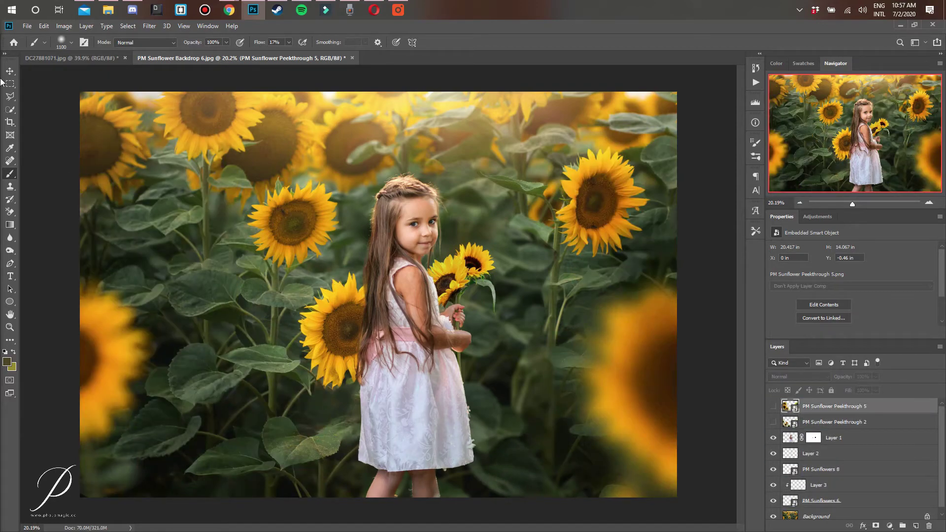
- Place PM Sunflower Peekthrough 7 as an embedded overlay and scale it to 104.68% to extend past the canvas sides
{"action": "left_click", "coordinate": [27, 25]}
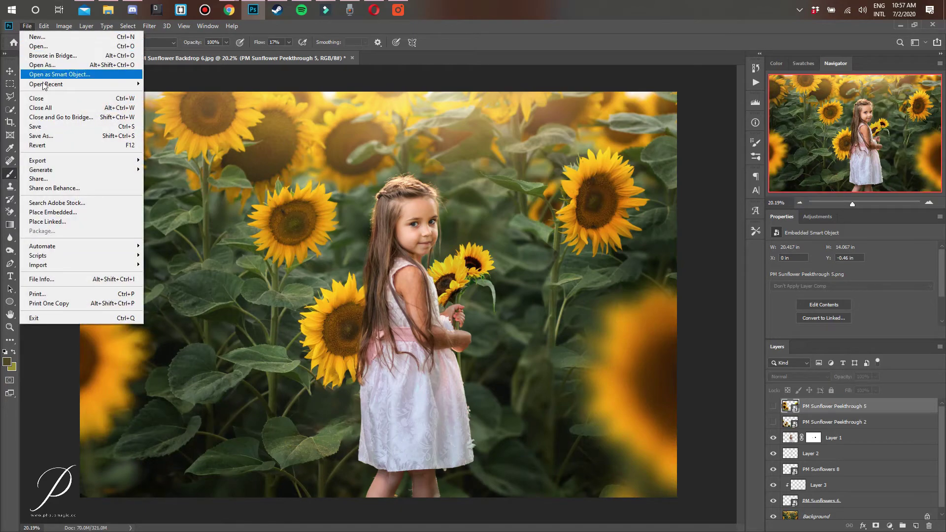
{"action": "left_click", "coordinate": [71, 212]}
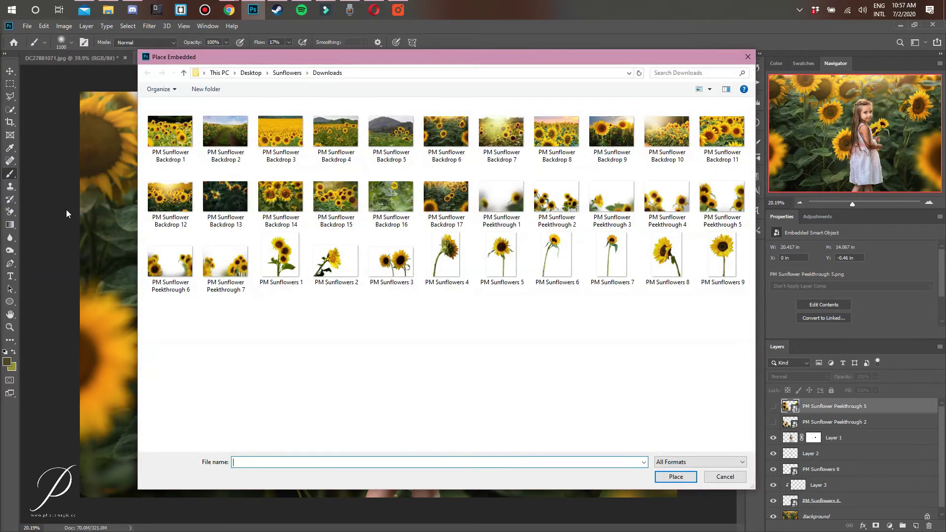
{"action": "double_click", "coordinate": [241, 259]}
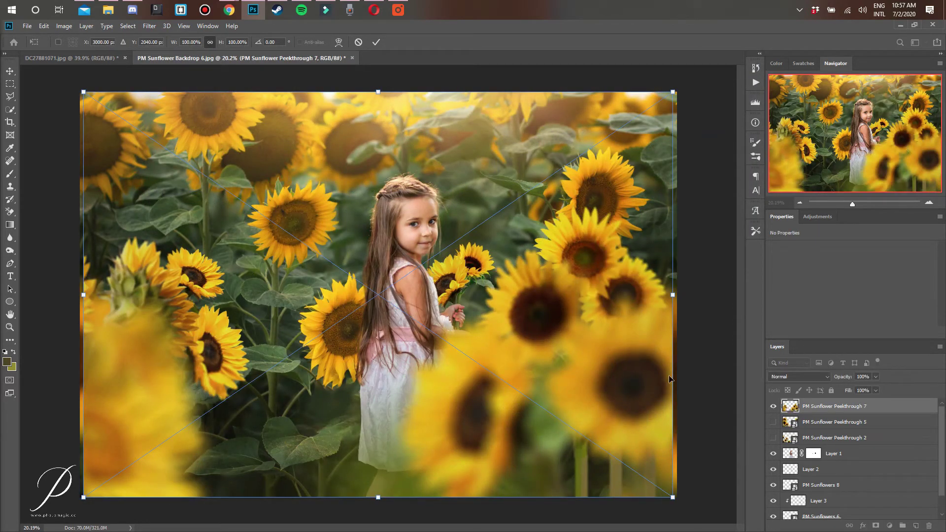
{"action": "left_click_drag", "start_coordinate": [685, 363], "coordinate": [654, 376]}
- Flip the Peekthrough 7 overlay horizontally, commit the placement and hide its layer
{"action": "right_click", "coordinate": [627, 381]}
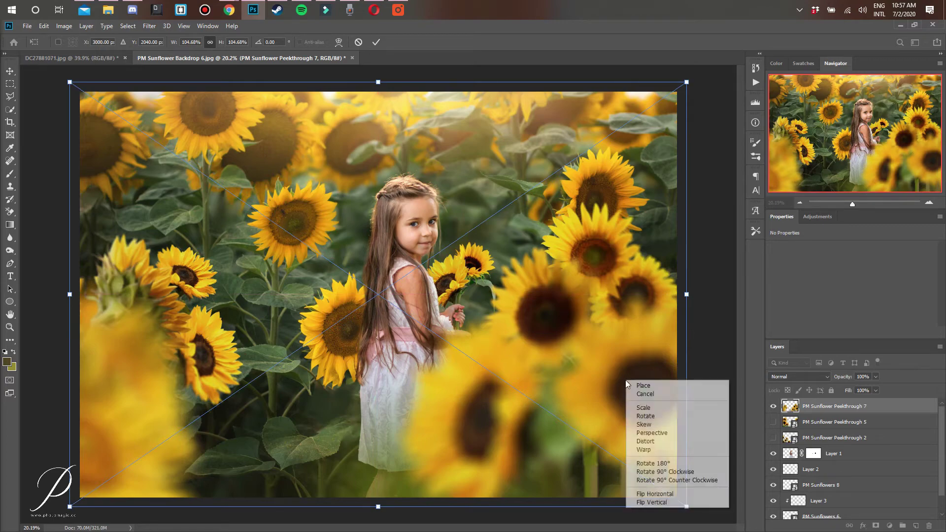
{"action": "left_click", "coordinate": [673, 494]}
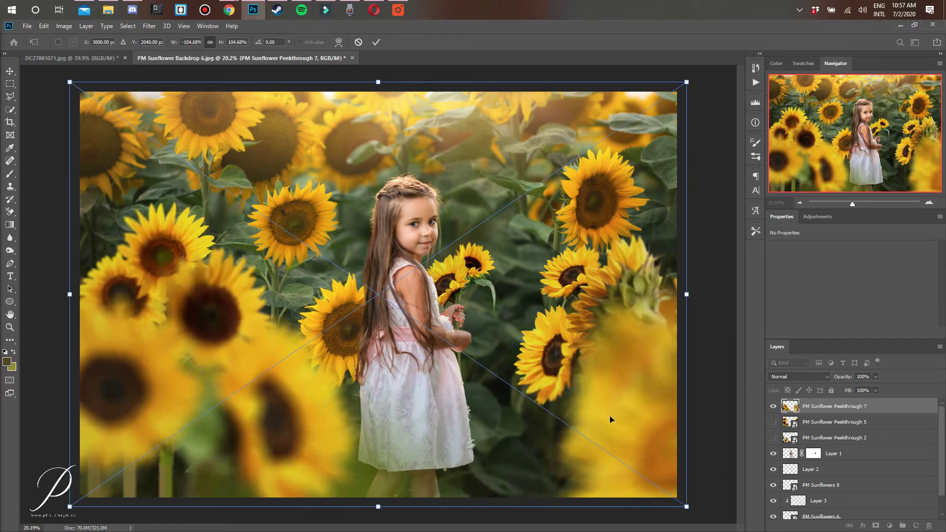
{"action": "left_click", "coordinate": [377, 41]}
{"action": "left_click", "coordinate": [773, 407]}
- Place PM Sunflower Peekthrough 3 as an embedded overlay, scaled to 103.93% and shifted slightly down across the foreground
{"action": "left_click", "coordinate": [27, 26]}
{"action": "left_click", "coordinate": [82, 209]}
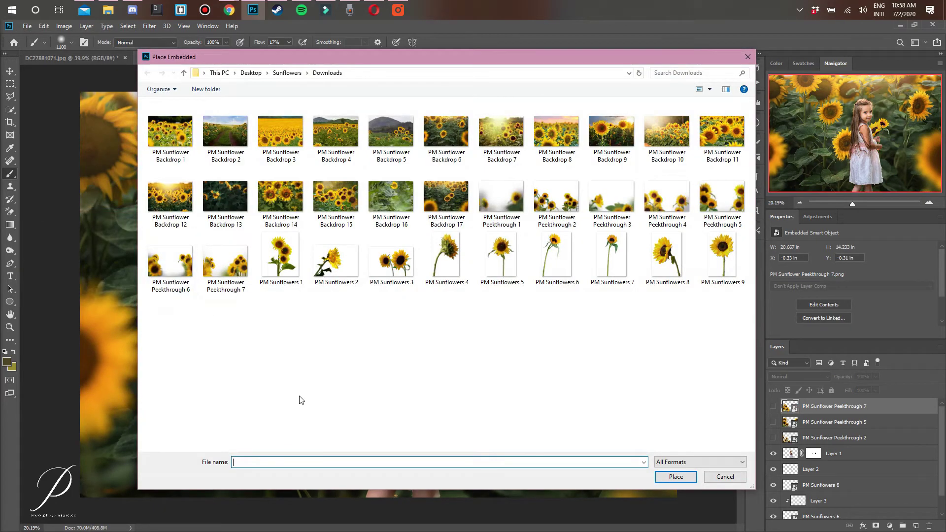
{"action": "double_click", "coordinate": [616, 194]}
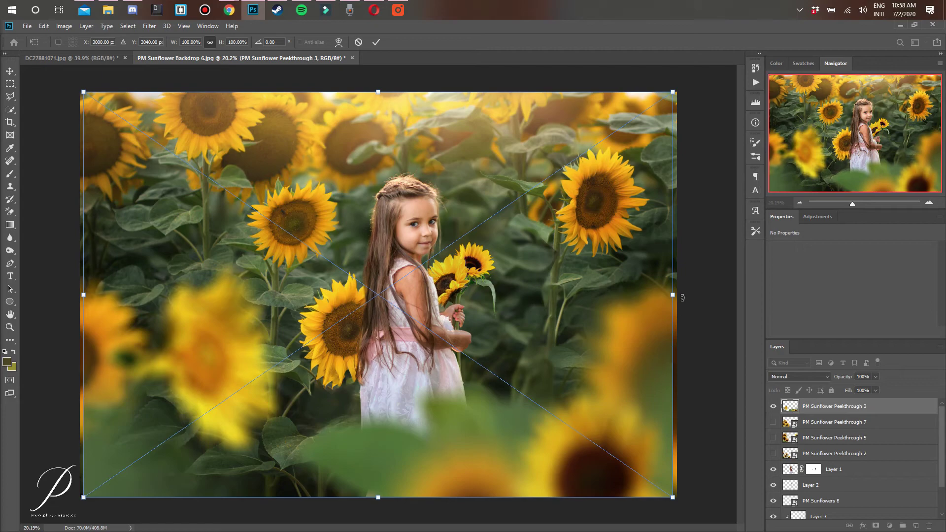
{"action": "left_click_drag", "start_coordinate": [673, 295], "coordinate": [643, 316]}
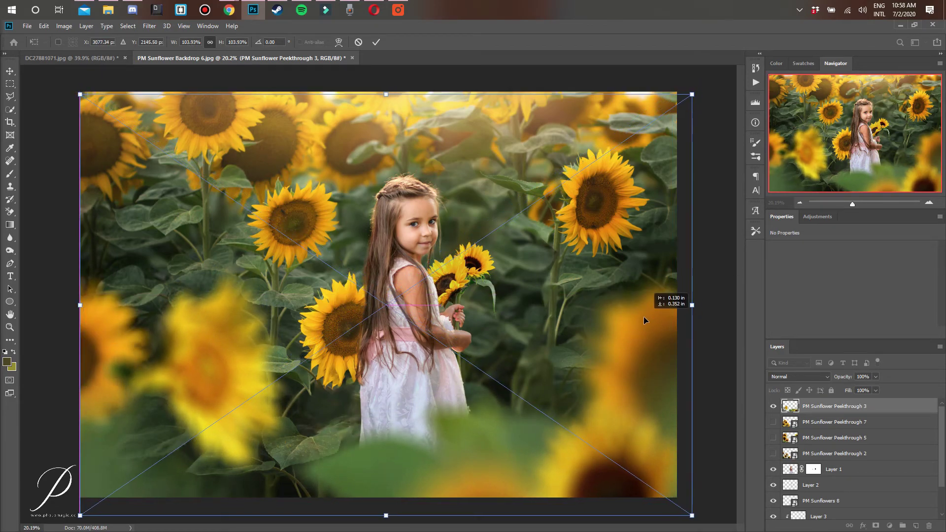
{"action": "left_click", "coordinate": [376, 42]}
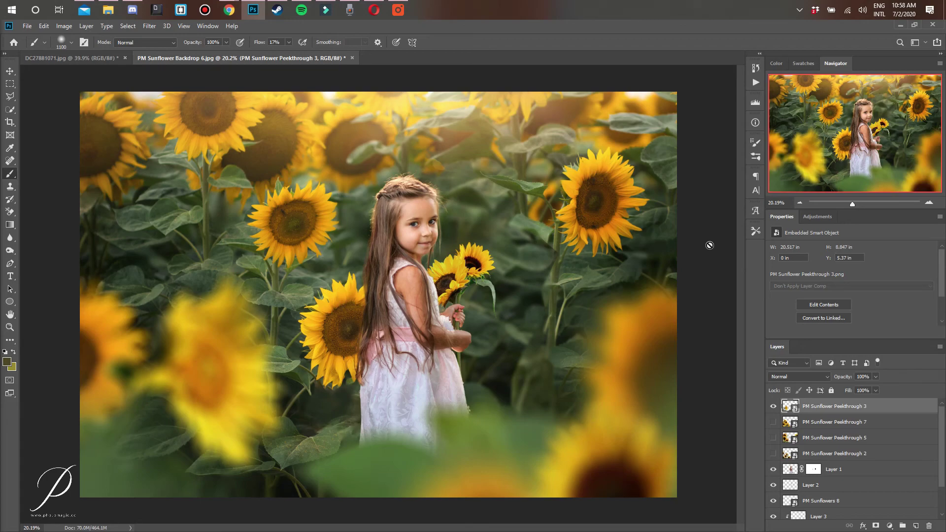
- Compare the original DC27881071.jpg photo with the PM Sunflower Backdrop 6.jpg composite
{"action": "left_click", "coordinate": [60, 59]}
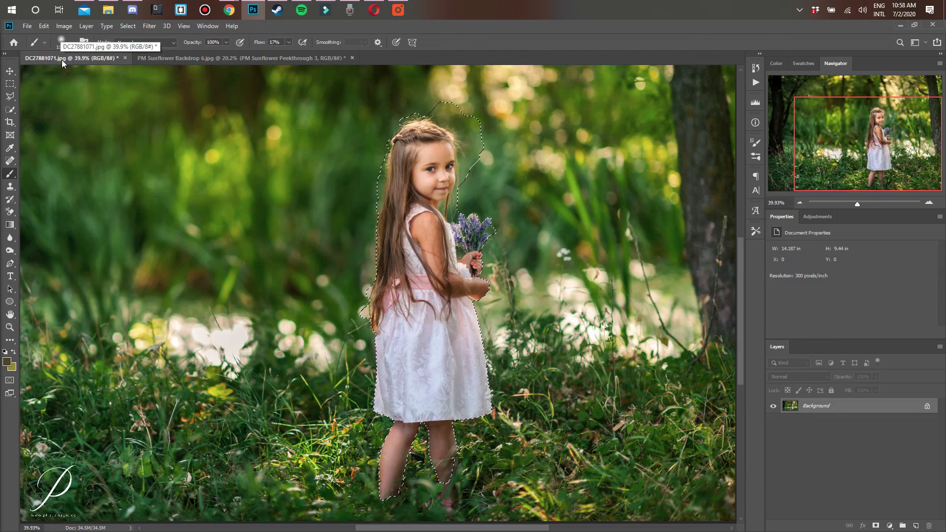
{"action": "left_click", "coordinate": [182, 57]}
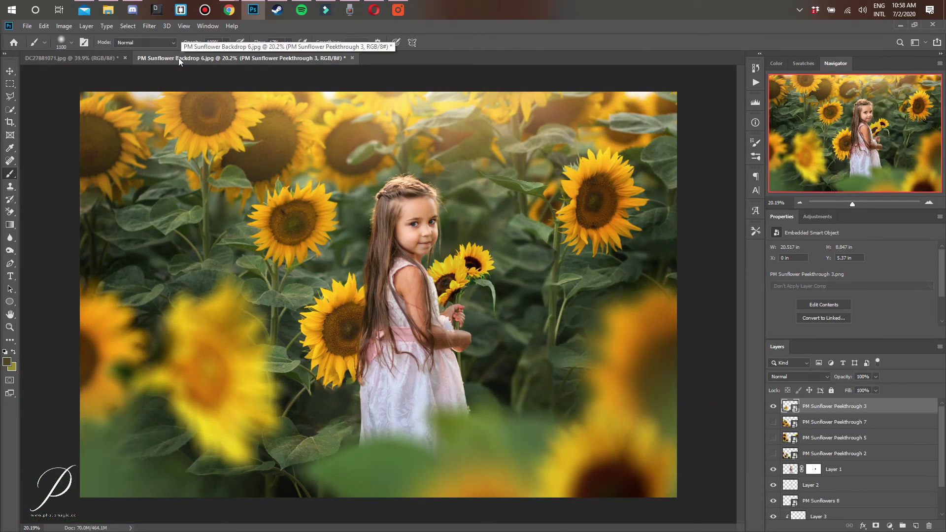